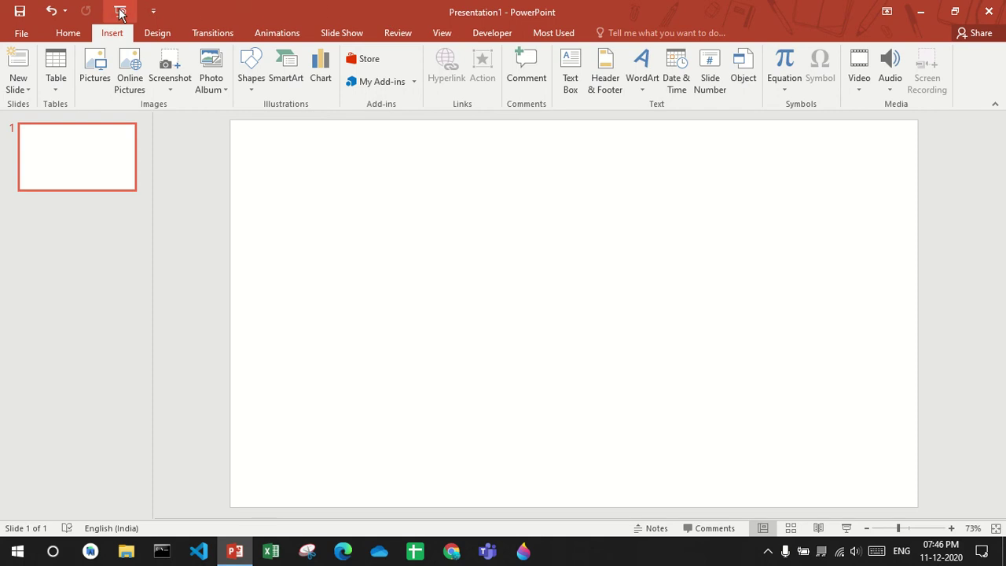
# Draw a blue rectangle near the slide centre with the Rectangle shape.
pyautogui.click(68, 32)
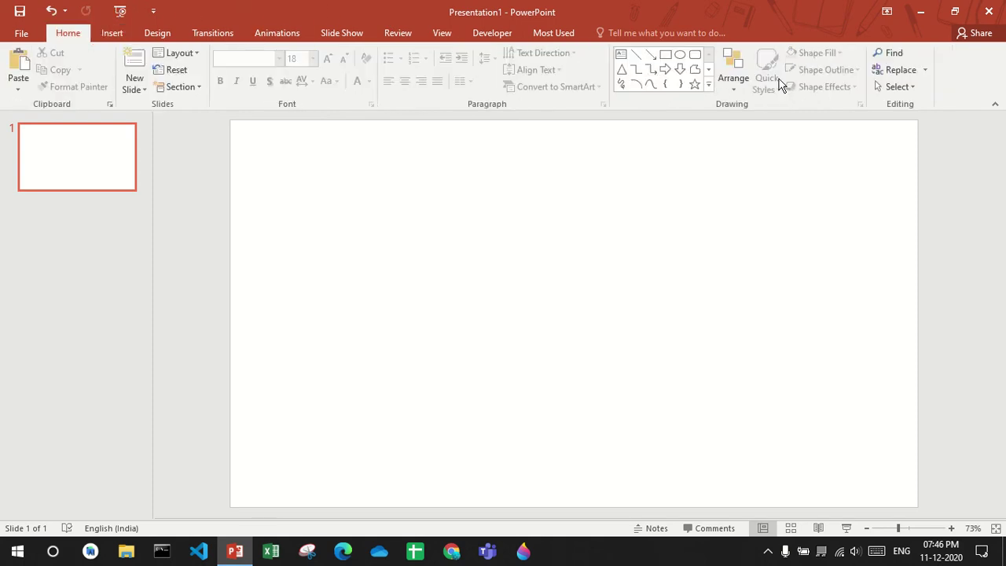
pyautogui.click(664, 54)
pyautogui.moveTo(468, 215)
pyautogui.mouseDown()
pyautogui.moveTo(589, 321)
pyautogui.moveTo(586, 301)
pyautogui.moveTo(619, 346)
pyautogui.mouseUp()
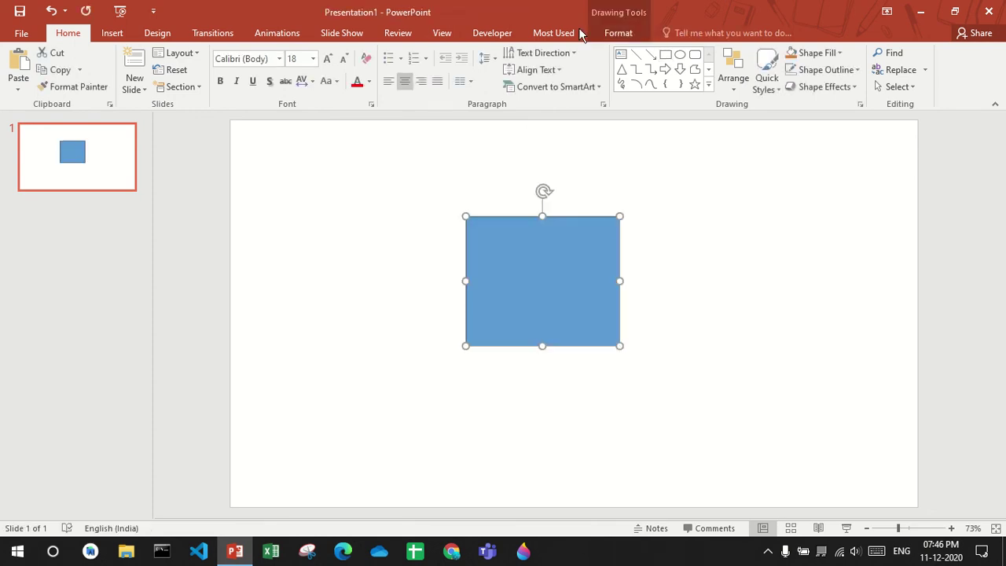
# Set the rectangle's height and width to 3 cm each, making a square.
pyautogui.click(642, 31)
pyautogui.moveTo(807, 59); pyautogui.dragTo(823, 59)
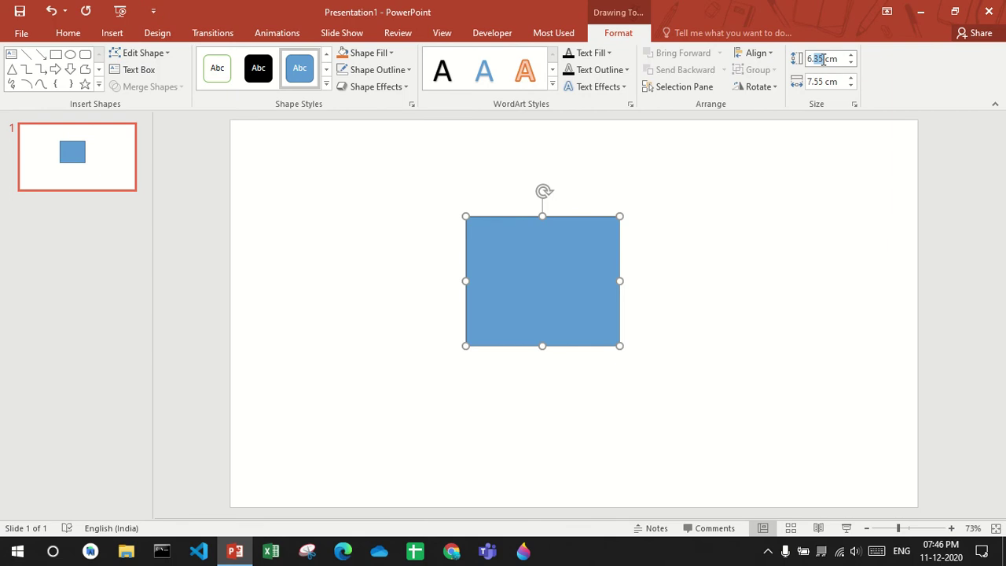
pyautogui.tripleClick(823, 59)
pyautogui.write('3')
pyautogui.tripleClick(821, 81)
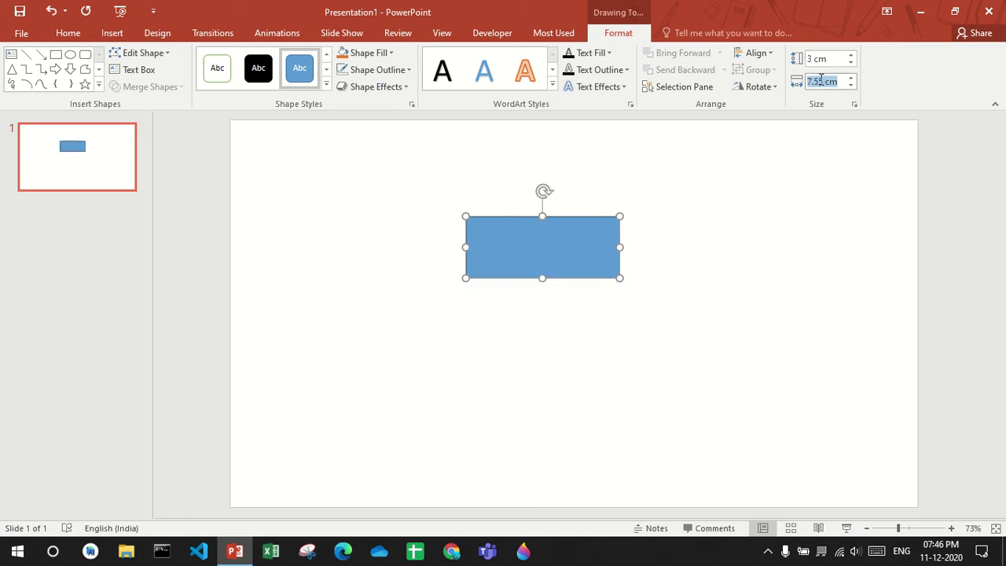
pyautogui.write('3')
pyautogui.press('Return')
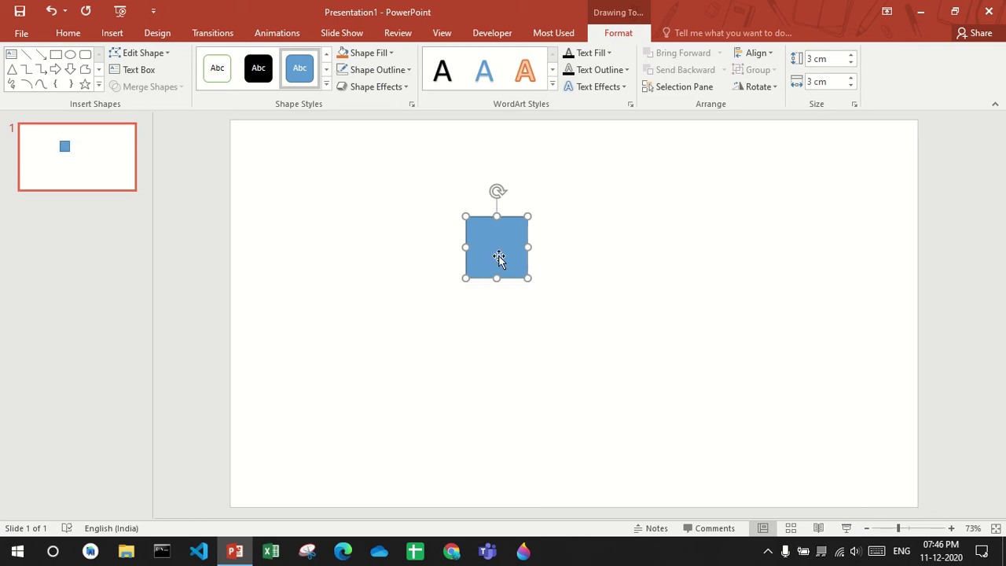
# Open Format Shape > Effects for the square and expand the 3-D Format section.
pyautogui.rightClick(500, 244)
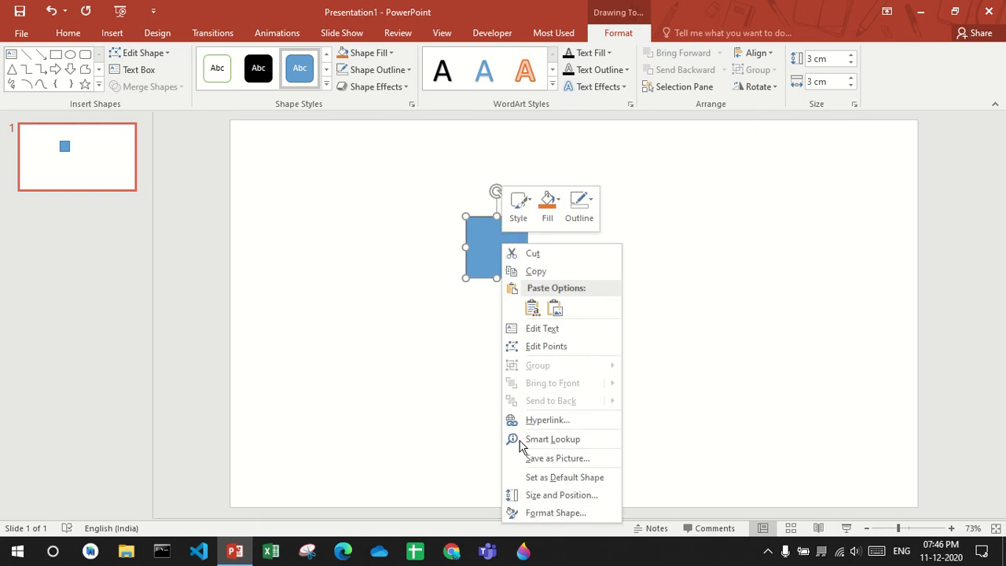
pyautogui.click(535, 512)
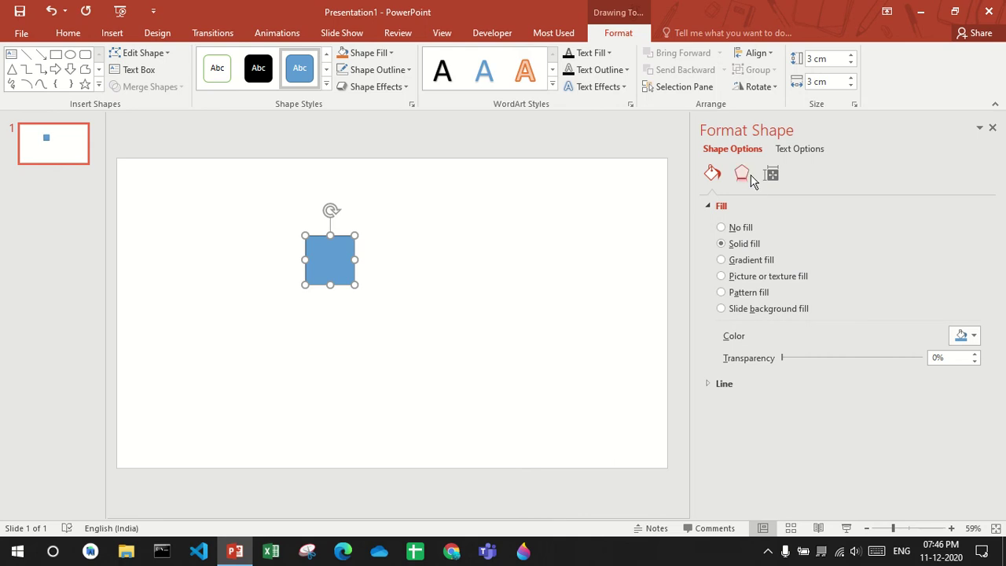
pyautogui.click(749, 177)
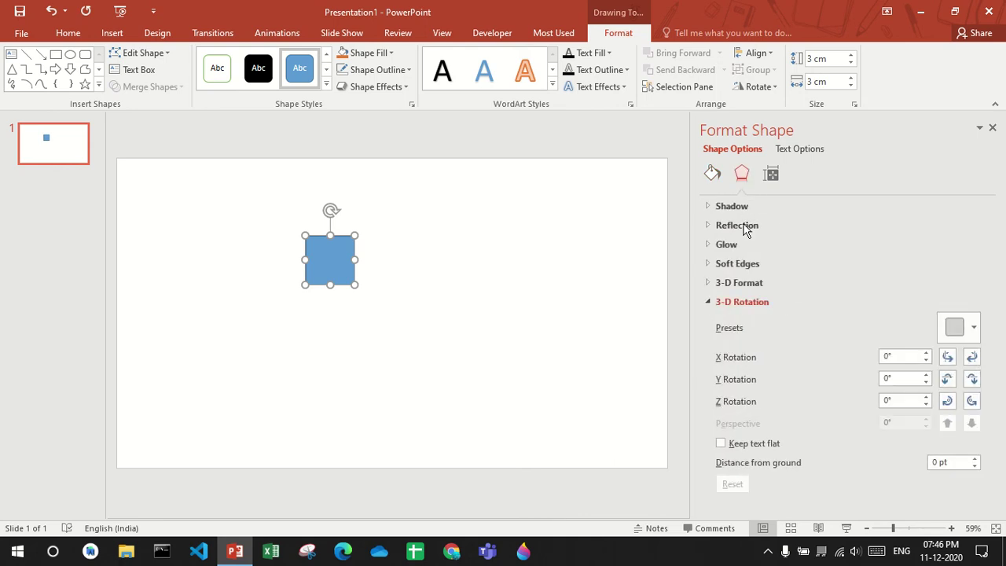
pyautogui.click(710, 302)
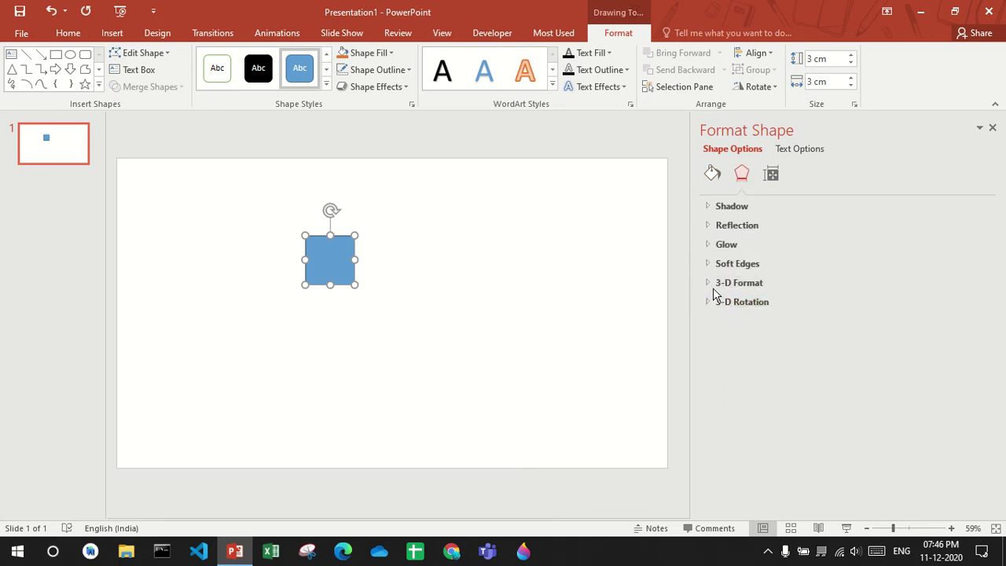
pyautogui.click(711, 284)
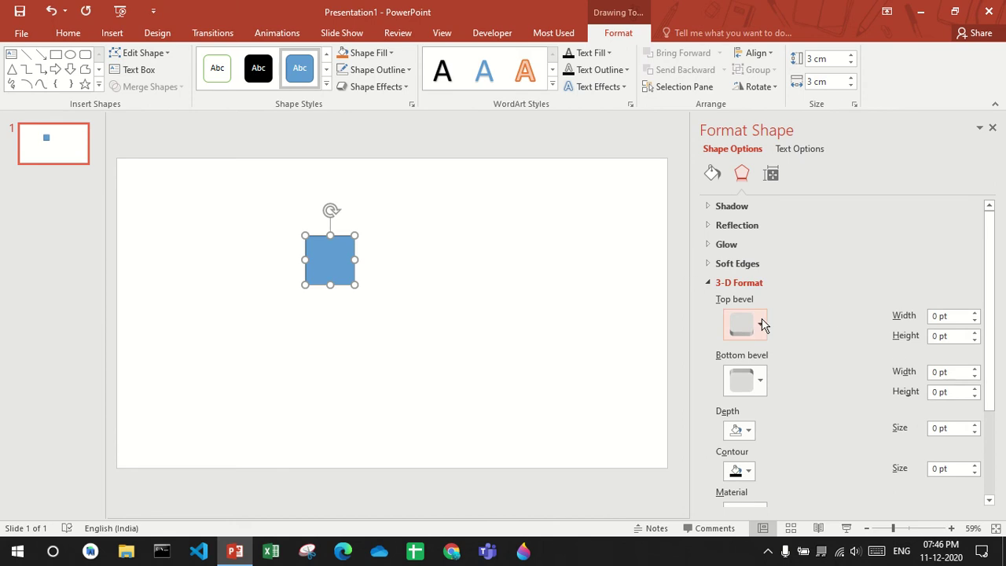
# Apply an Angle top bevel with width 43 pt and height 100 pt.
pyautogui.click(759, 320)
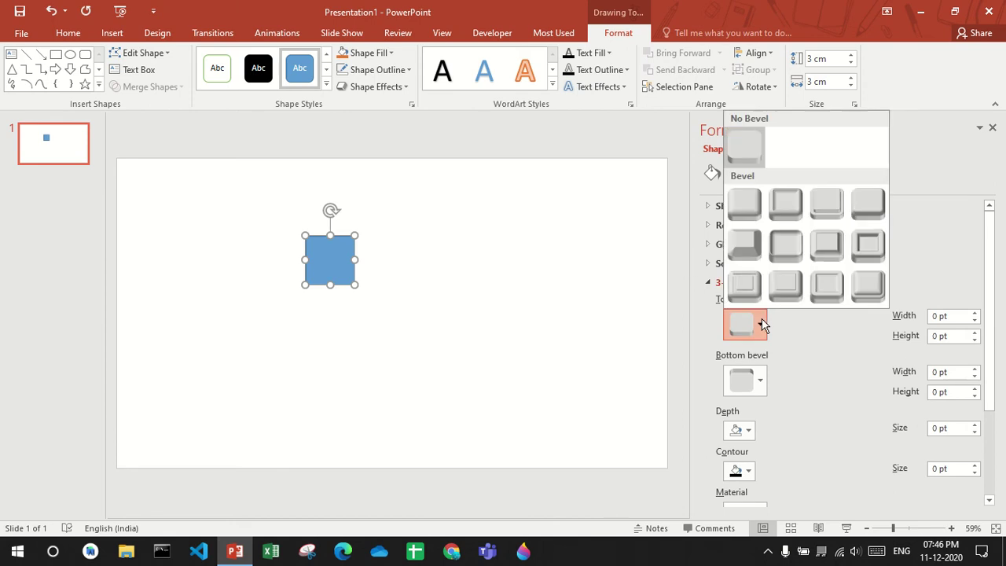
pyautogui.click(741, 244)
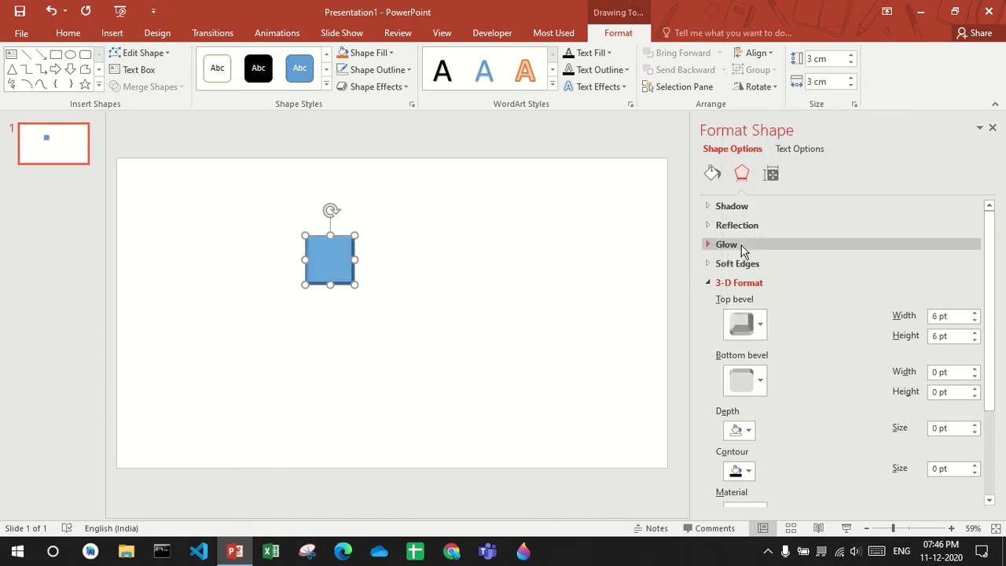
pyautogui.doubleClick(945, 315)
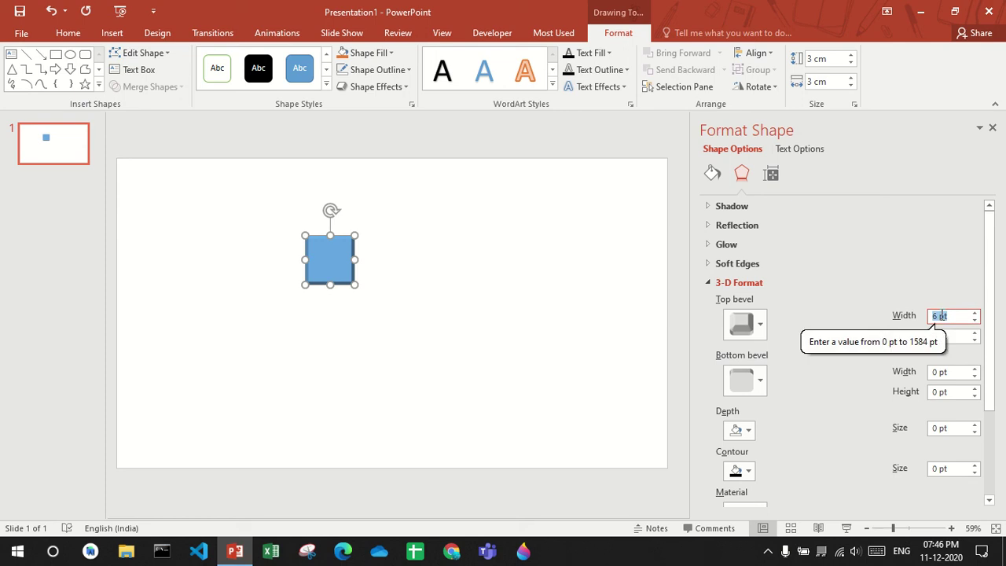
pyautogui.write('3')
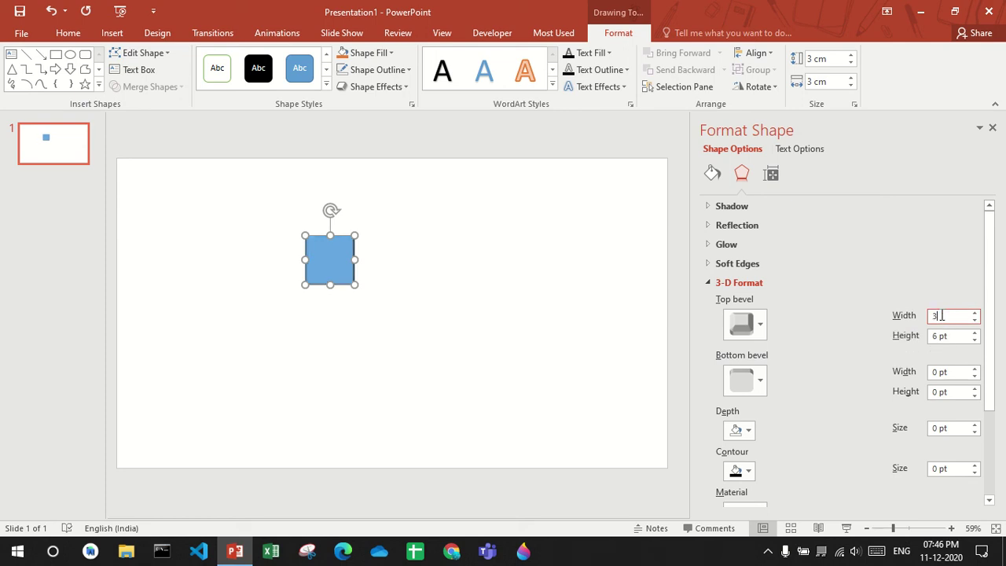
pyautogui.write('3')
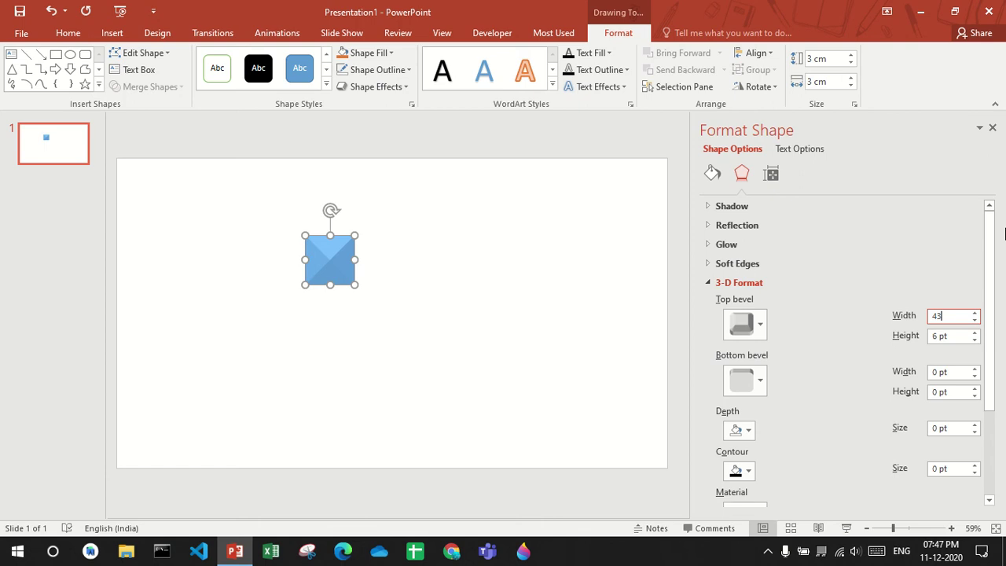
pyautogui.click(946, 336)
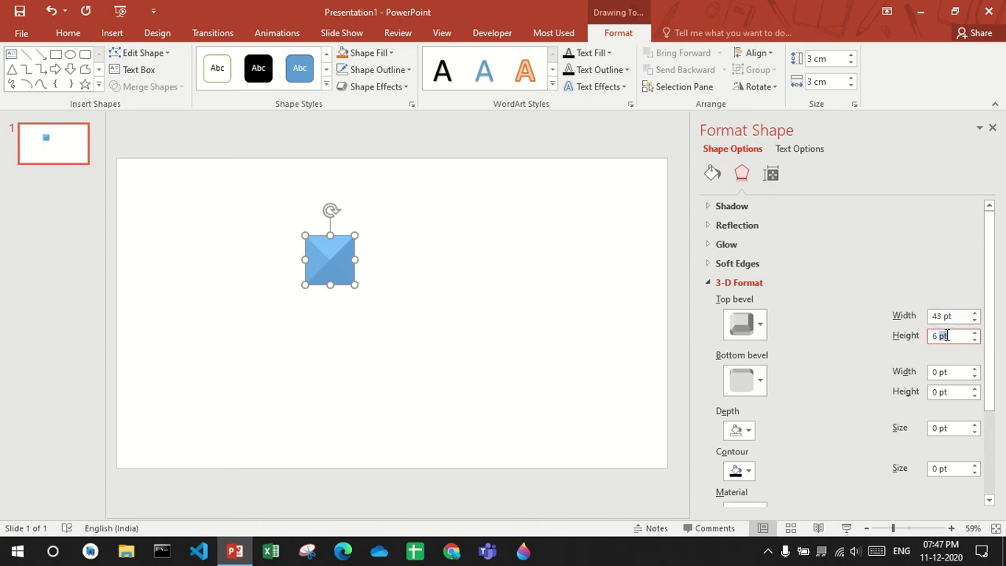
pyautogui.write('100')
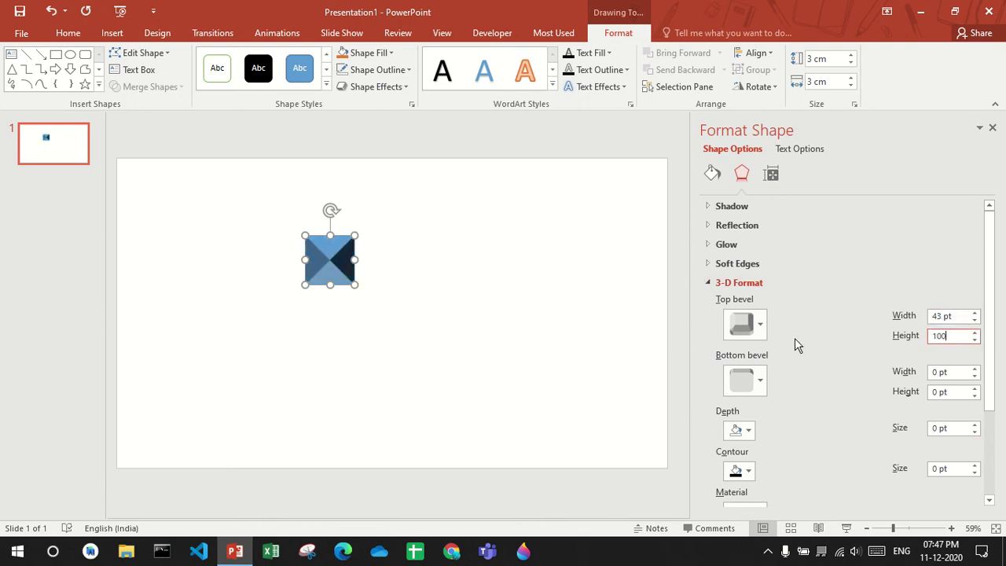
pyautogui.press('Return')
# Apply the Off Axis 1 Top 3-D rotation preset to the beveled square.
pyautogui.scroll(-2, 840, 358)
pyautogui.scroll(-2, 840, 357)
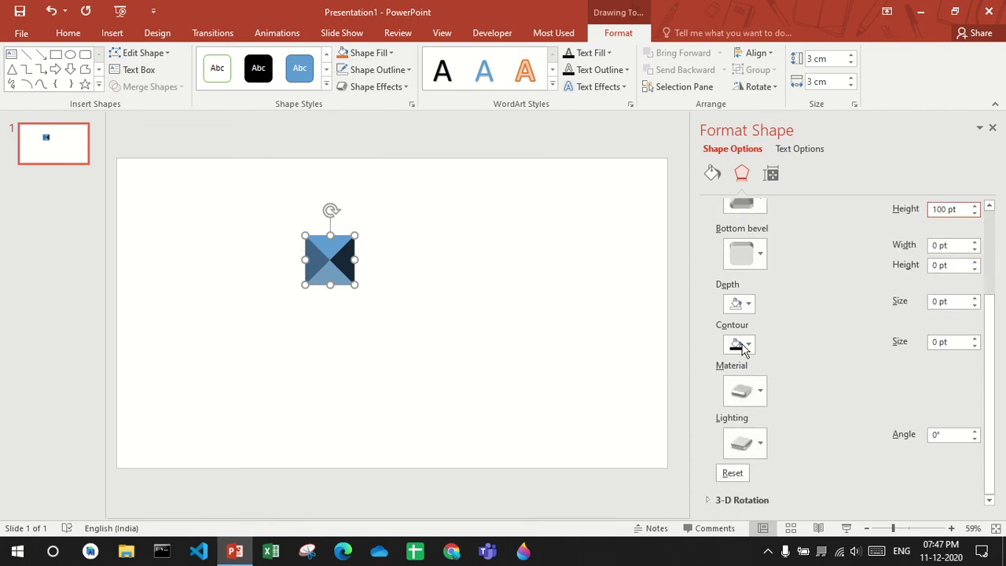
pyautogui.click(741, 499)
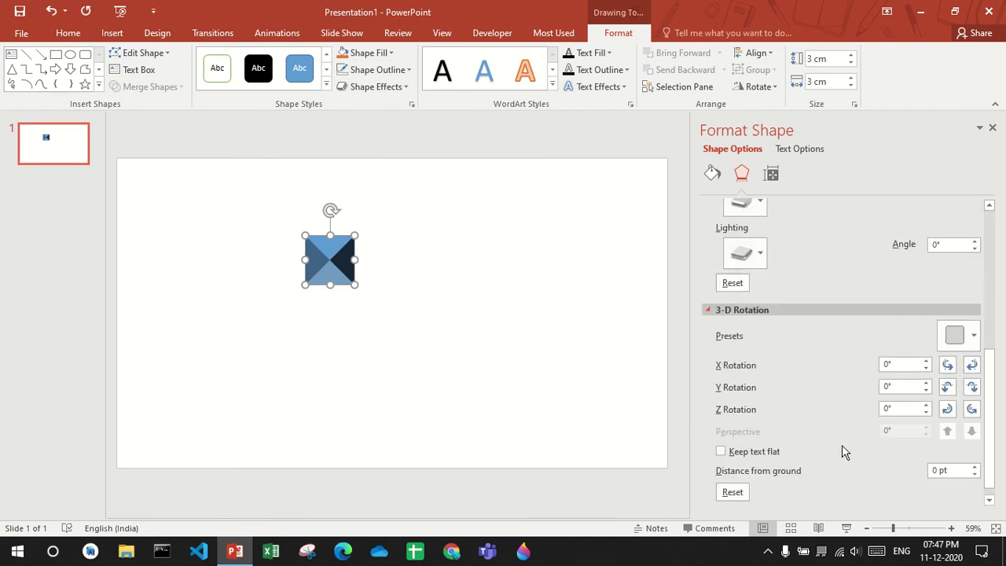
pyautogui.click(954, 336)
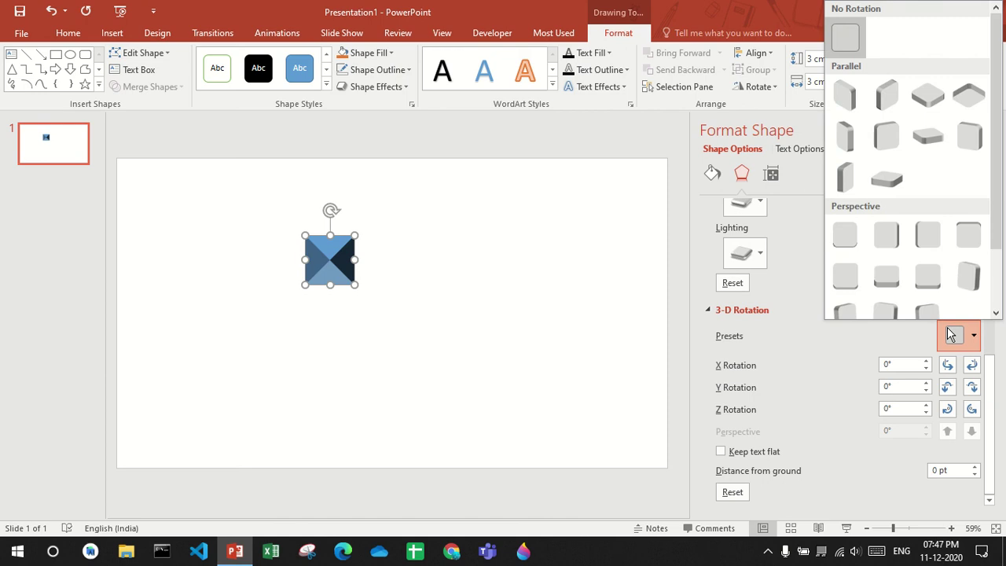
pyautogui.click(931, 136)
pyautogui.click(528, 326)
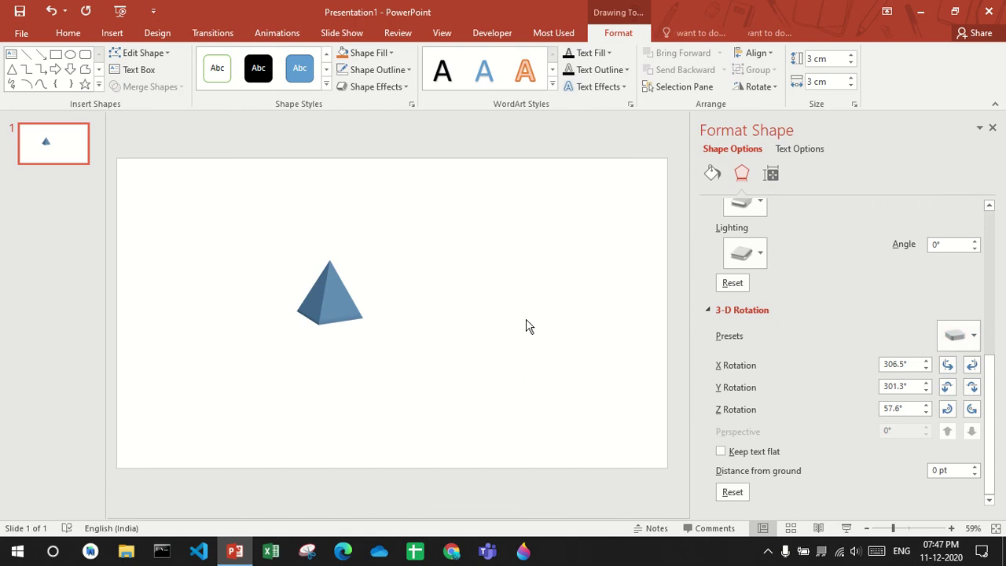
pyautogui.click(332, 287)
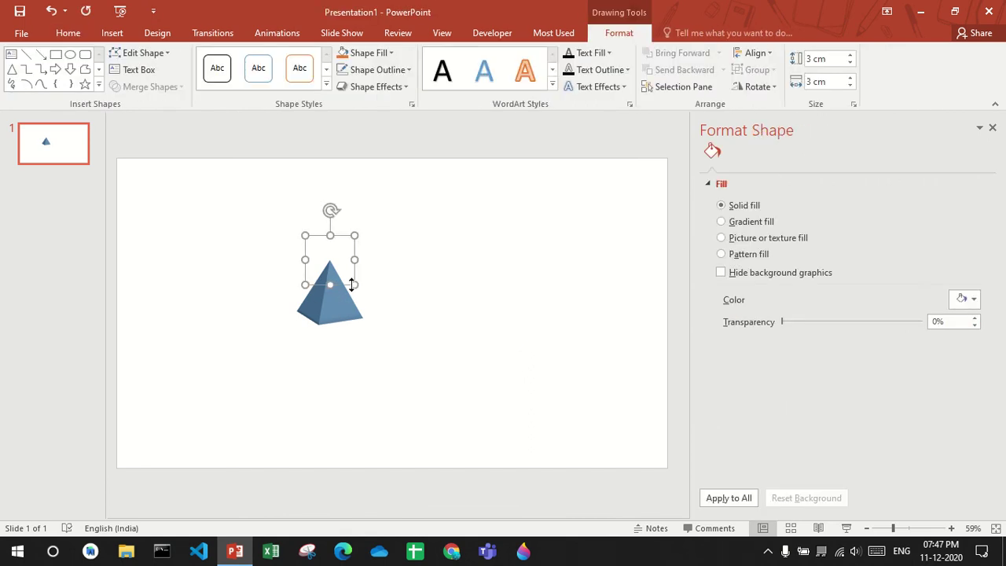
# Duplicate the pyramid, send the copy to back, and move it below the original.
pyautogui.moveTo(327, 260); pyautogui.dragTo(350, 199)
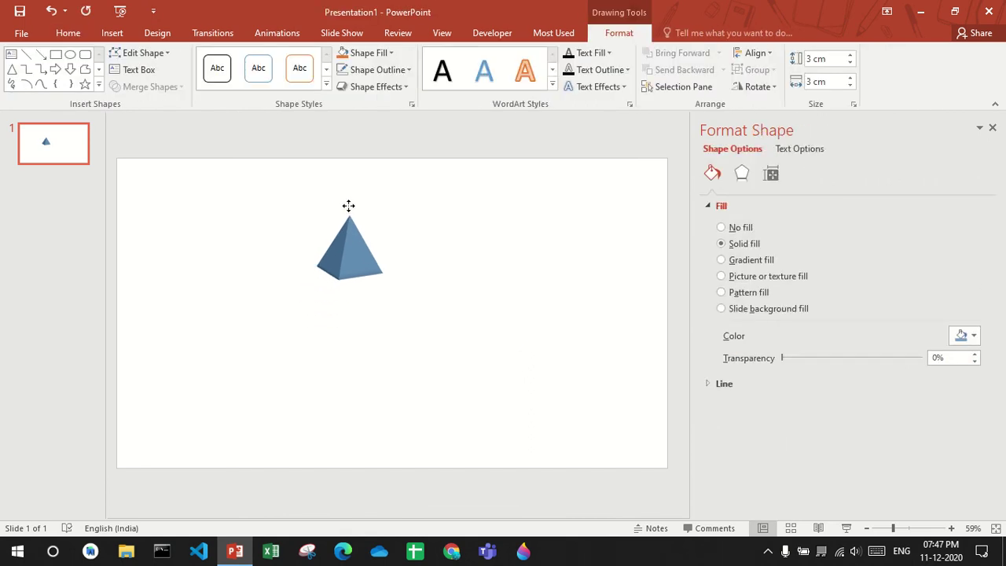
pyautogui.click(464, 318)
pyautogui.hotkey('ctrl', 'v')
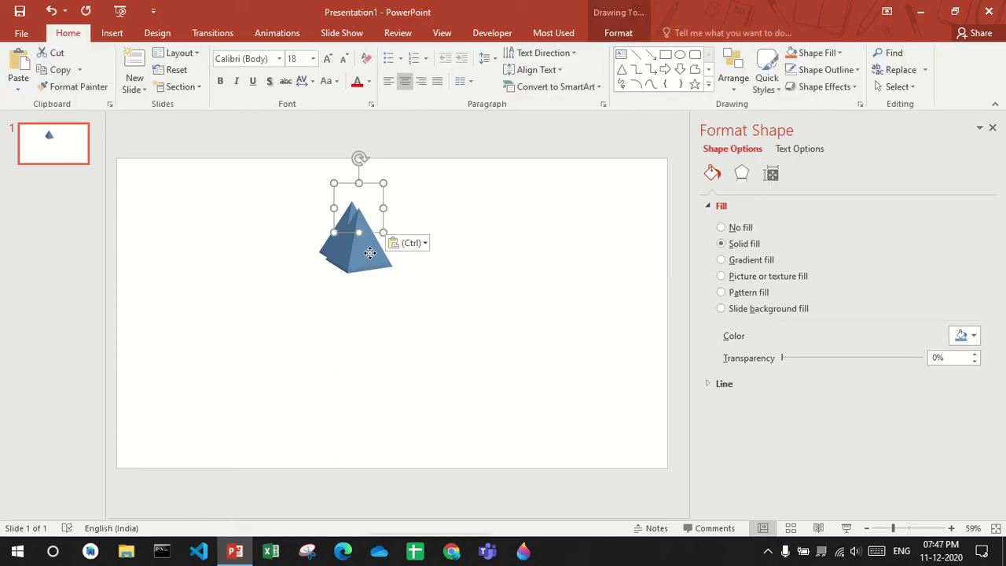
pyautogui.rightClick(369, 255)
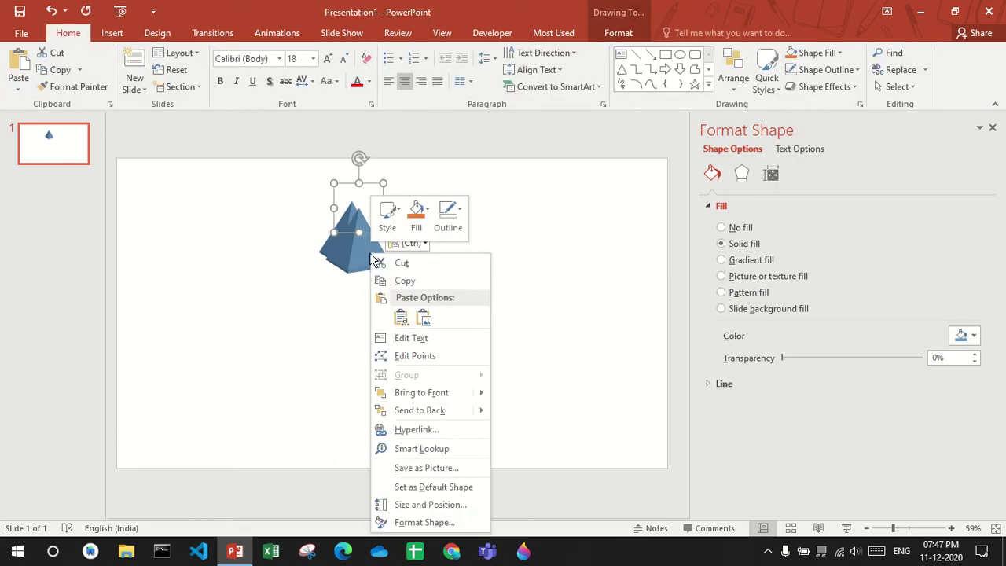
pyautogui.click(438, 411)
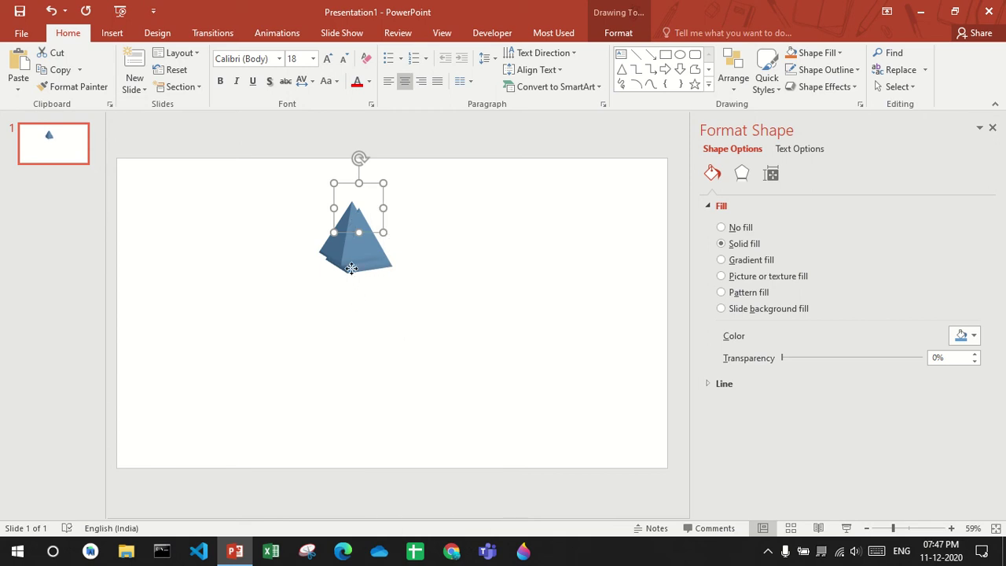
pyautogui.moveTo(348, 265); pyautogui.dragTo(345, 293)
# Resize the lower pyramid to 6 cm by 6 cm and centre it under the top piece.
pyautogui.click(618, 33)
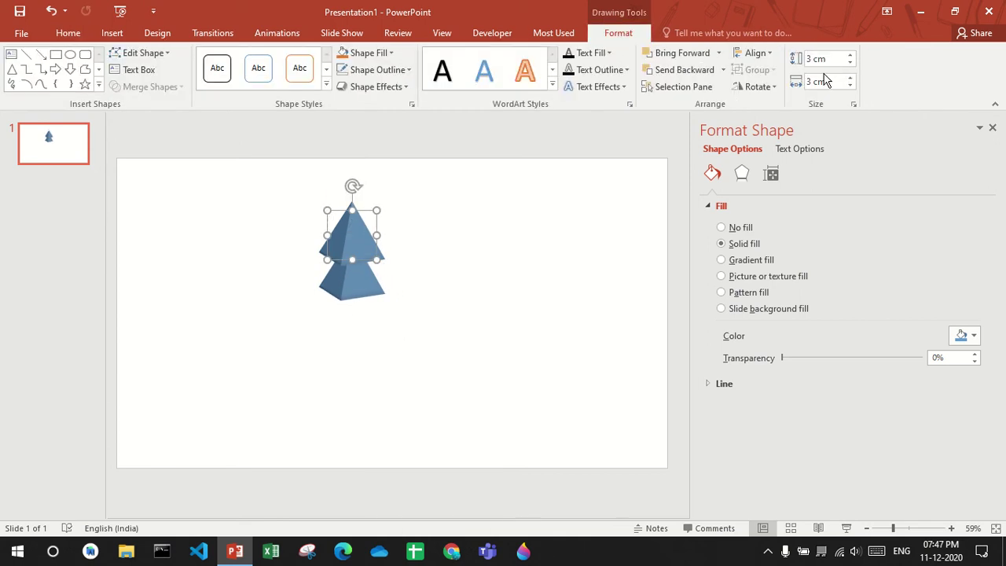
pyautogui.click(811, 59)
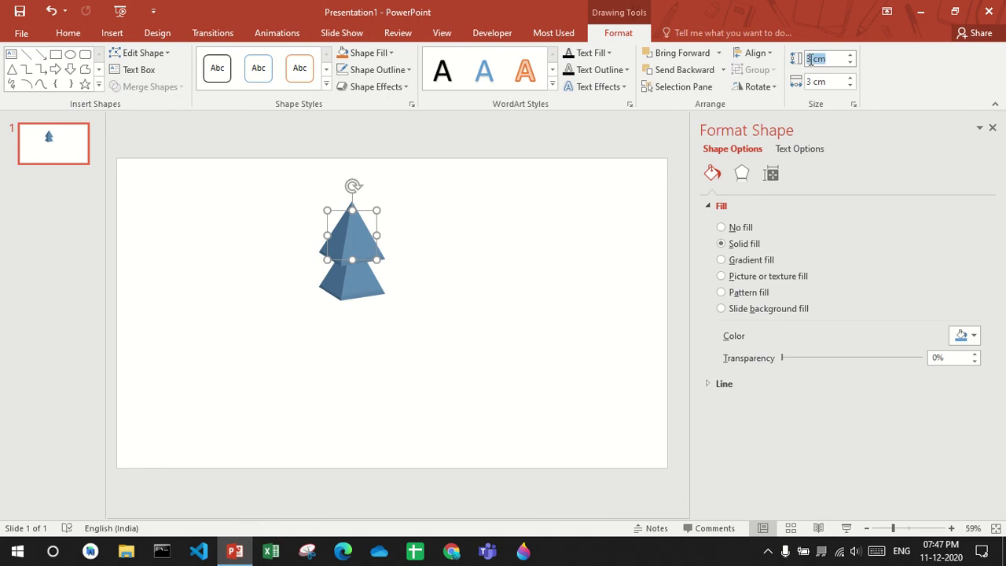
pyautogui.write('6')
pyautogui.click(822, 81)
pyautogui.write('6')
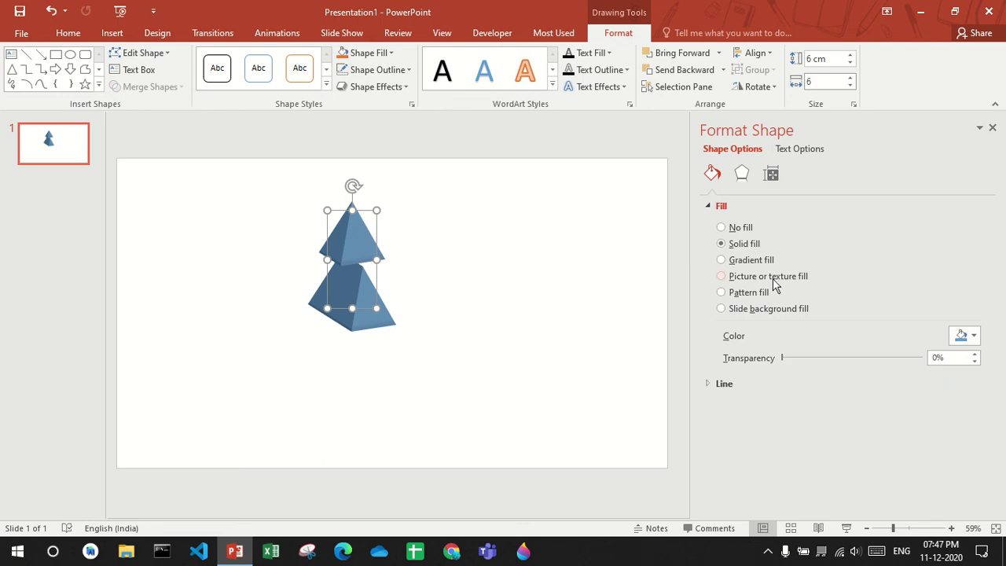
pyautogui.press('Return')
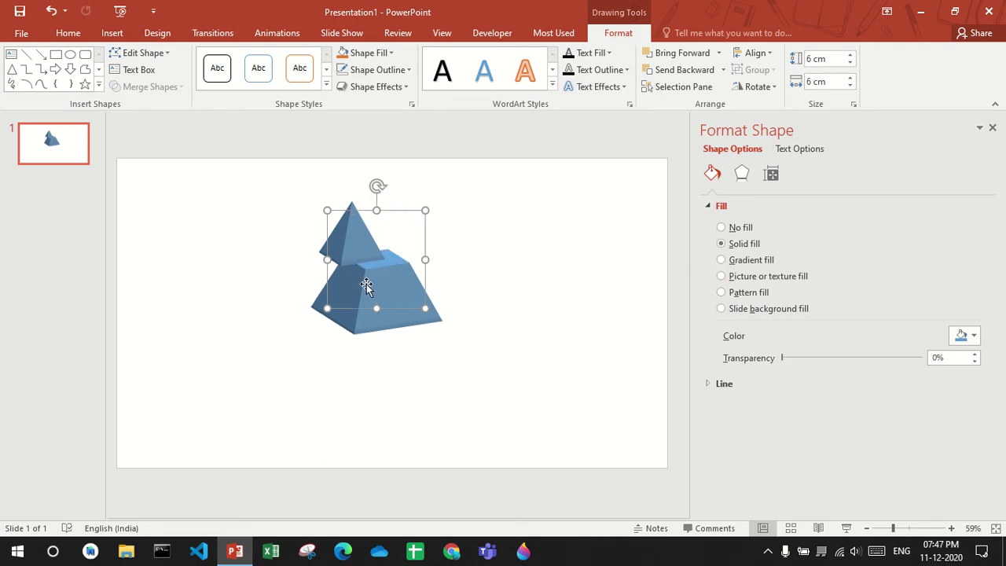
pyautogui.moveTo(366, 286); pyautogui.dragTo(340, 289)
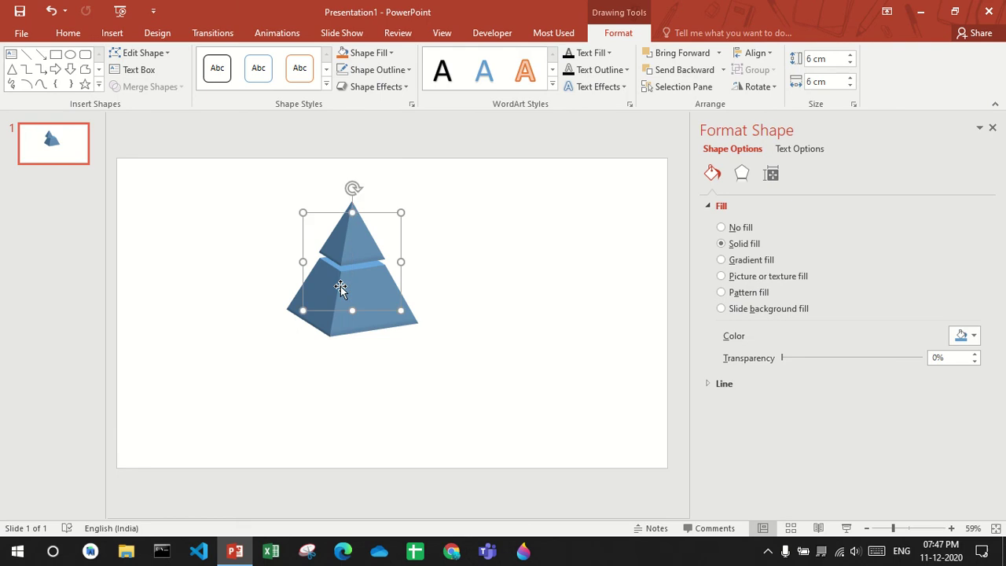
pyautogui.click(490, 325)
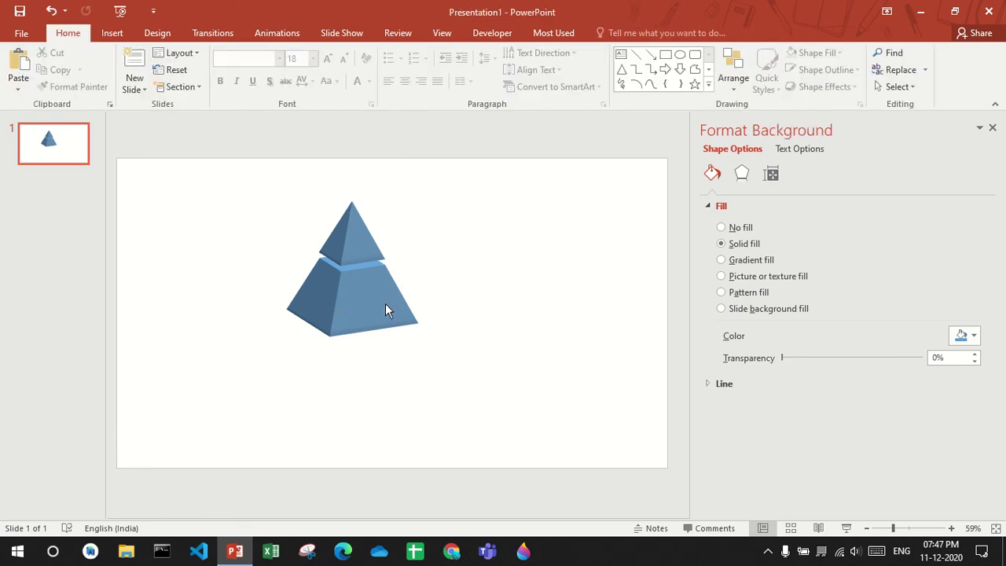
pyautogui.click(362, 330)
pyautogui.doubleClick(362, 330)
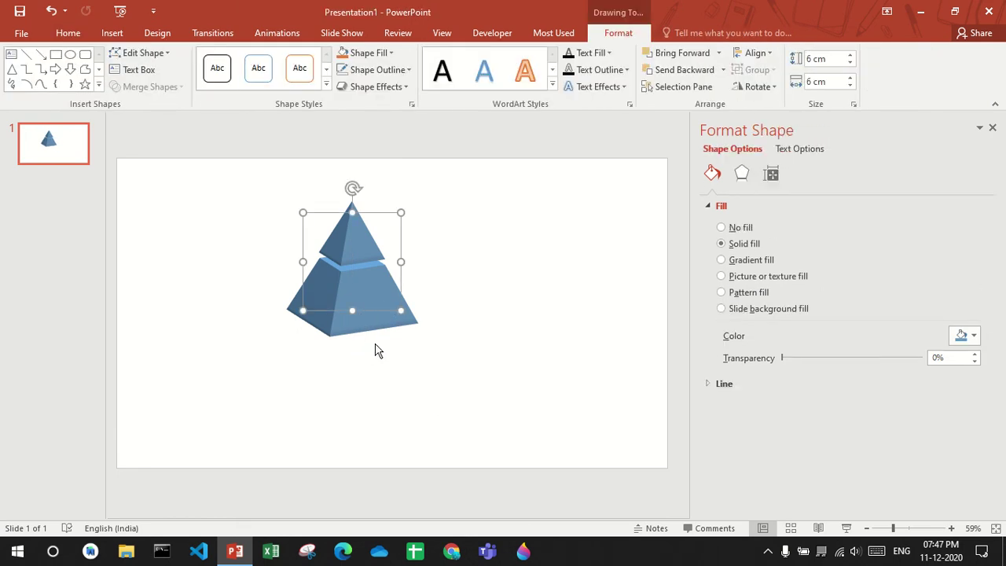
# Paste another pyramid copy, send it to back, and place it under the stack.
pyautogui.click(377, 351)
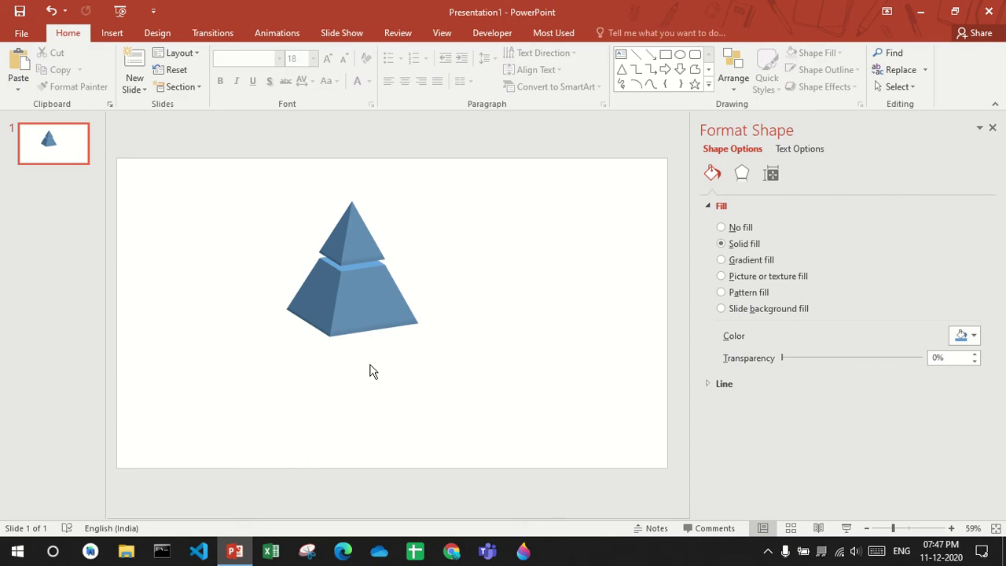
pyautogui.moveTo(360, 327); pyautogui.dragTo(367, 334)
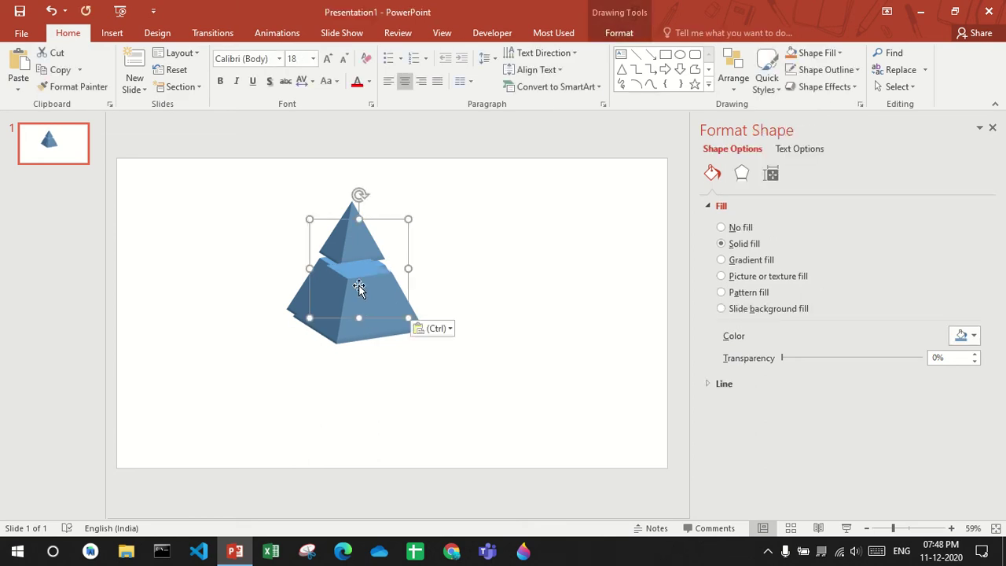
pyautogui.moveTo(367, 298); pyautogui.dragTo(360, 291)
pyautogui.rightClick(361, 290)
pyautogui.hotkey('ctrl', 'v')
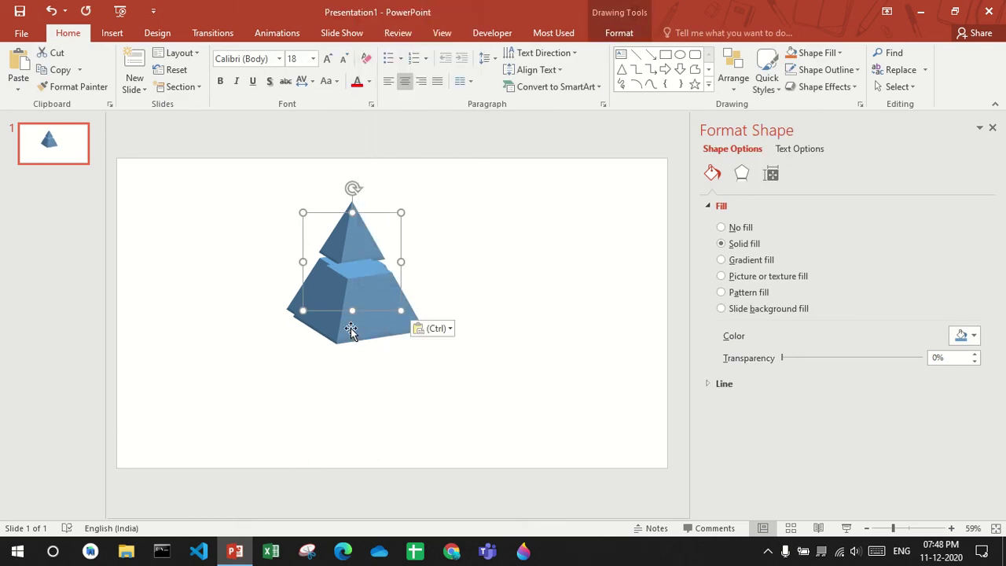
pyautogui.moveTo(353, 330); pyautogui.dragTo(354, 399)
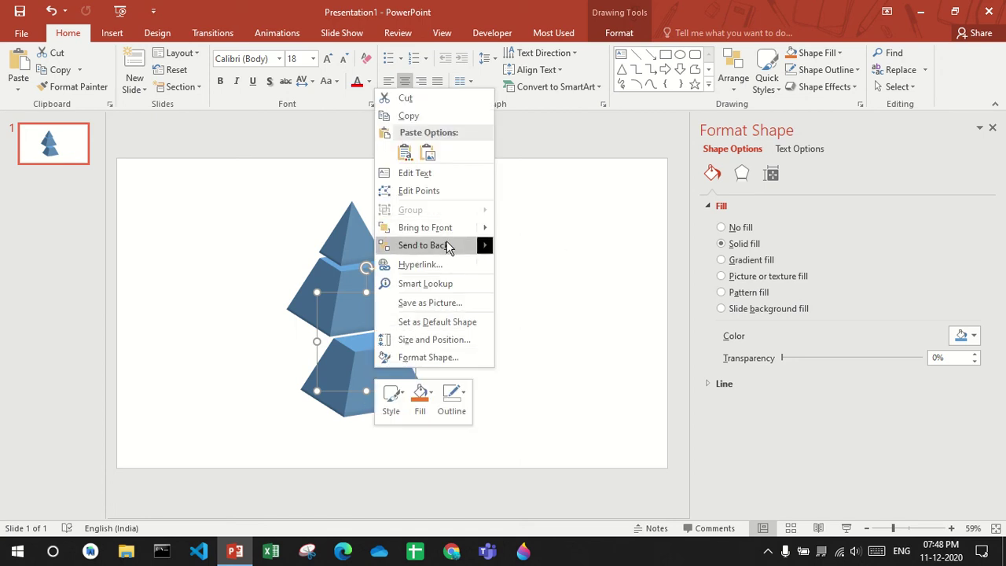
pyautogui.click(446, 242)
pyautogui.moveTo(368, 365); pyautogui.dragTo(349, 355)
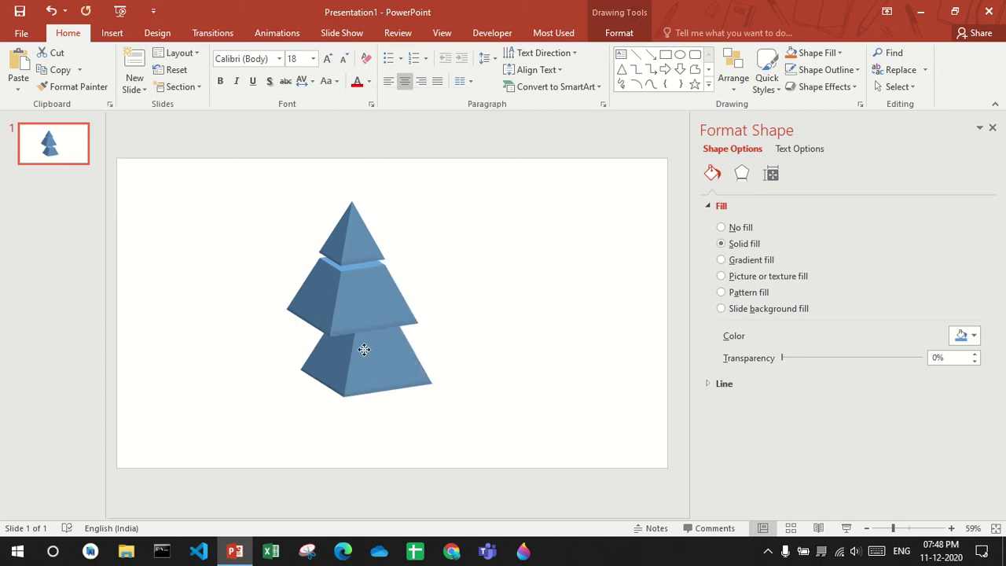
# Resize the new piece to 9 cm by 9 cm and centre it as the base.
pyautogui.click(620, 32)
pyautogui.click(817, 59)
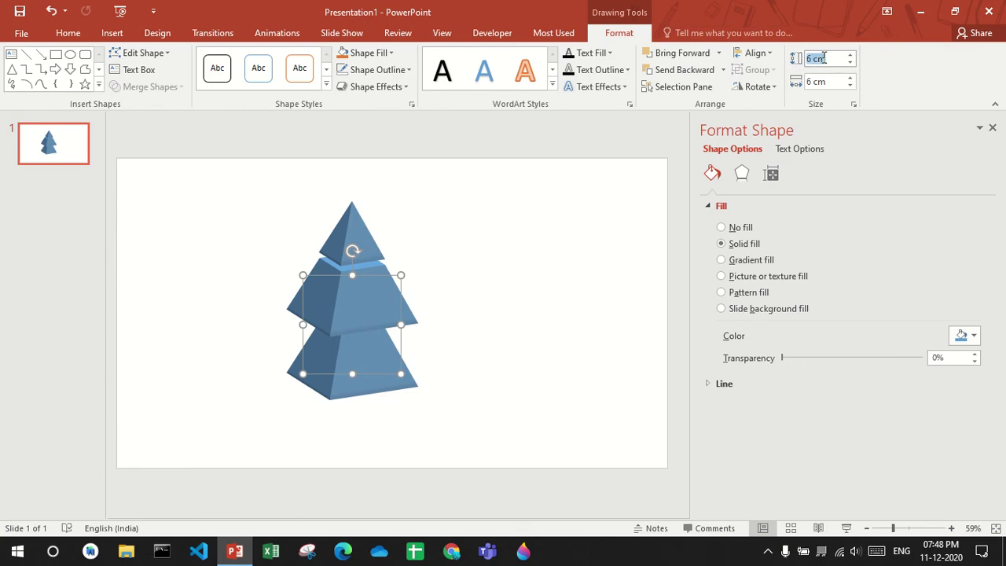
pyautogui.tripleClick(824, 57)
pyautogui.write('9')
pyautogui.tripleClick(818, 82)
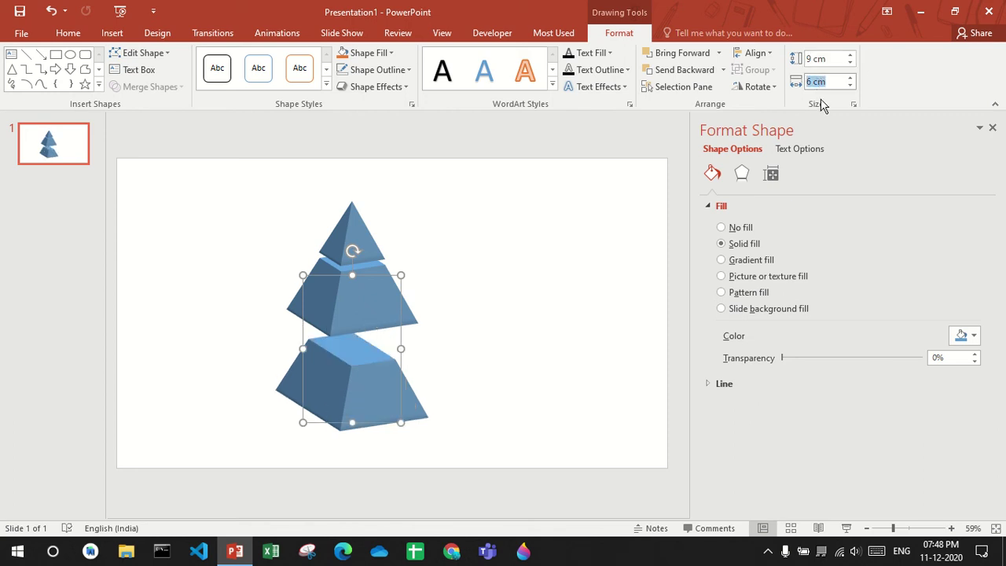
pyautogui.write('9')
pyautogui.press('Return')
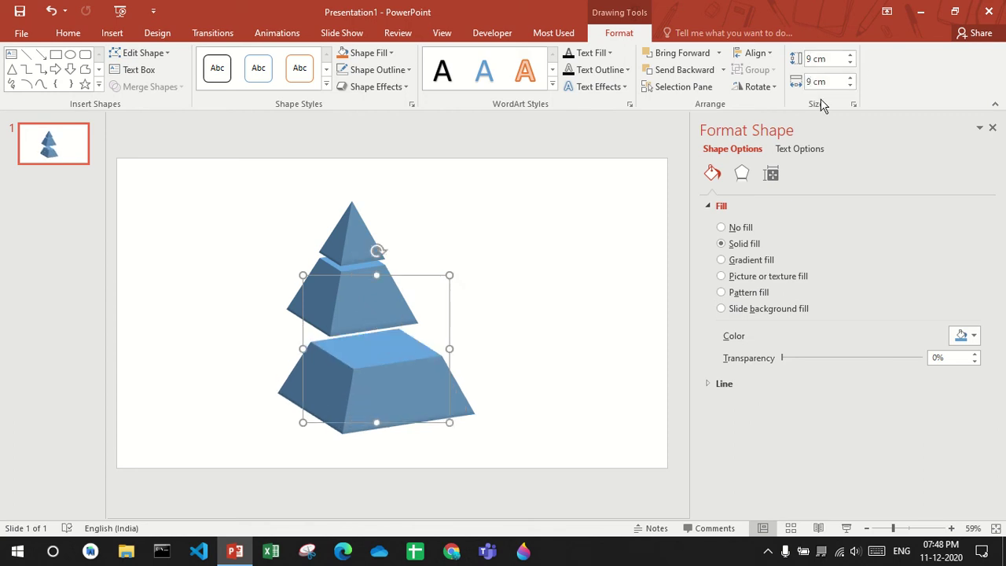
pyautogui.moveTo(377, 397); pyautogui.dragTo(351, 371)
# Set Shape Outline to No Outline on the top, middle and bottom tiers.
pyautogui.click(558, 287)
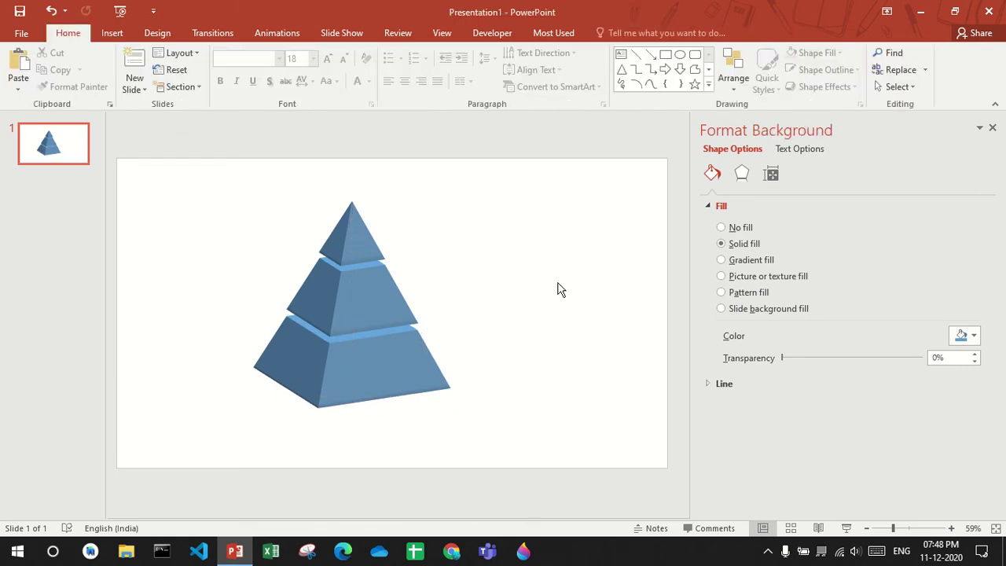
pyautogui.doubleClick(354, 223)
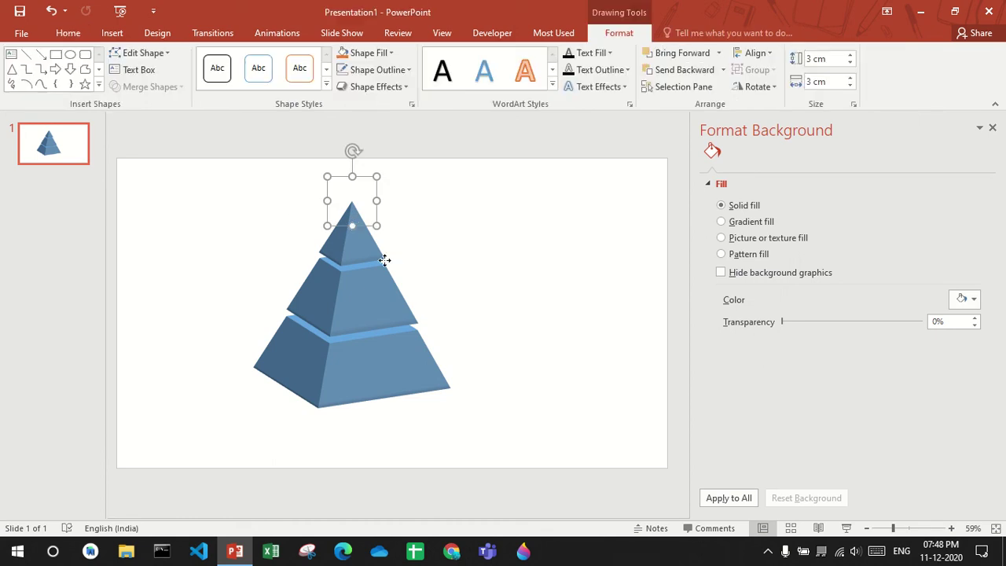
pyautogui.click(395, 69)
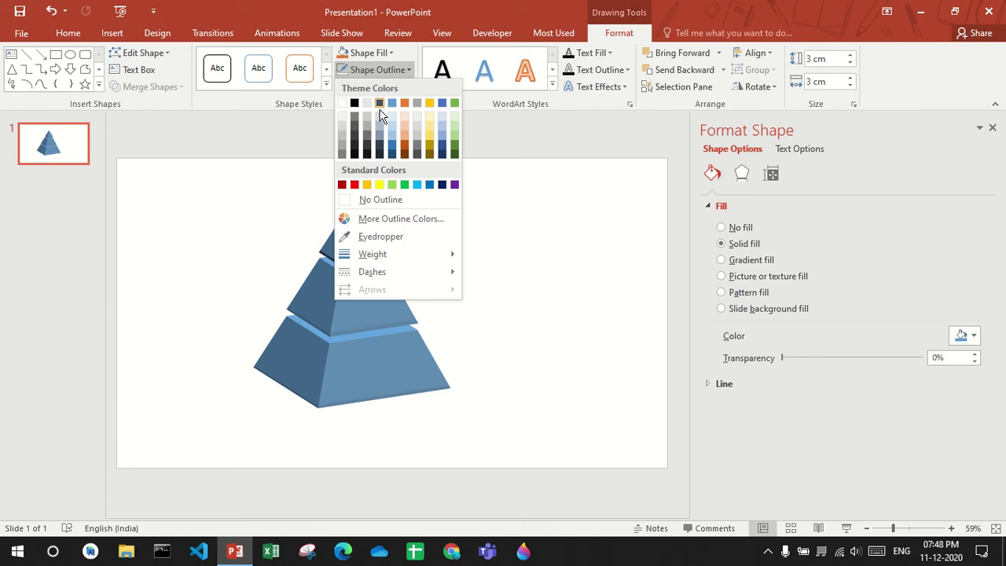
pyautogui.click(365, 199)
pyautogui.click(334, 290)
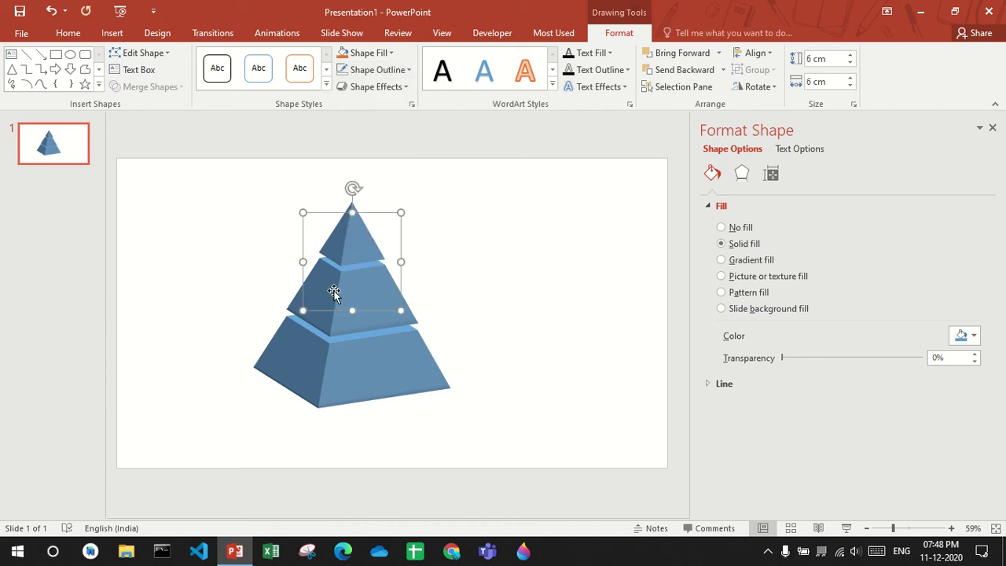
pyautogui.click(376, 69)
pyautogui.click(381, 194)
pyautogui.click(344, 385)
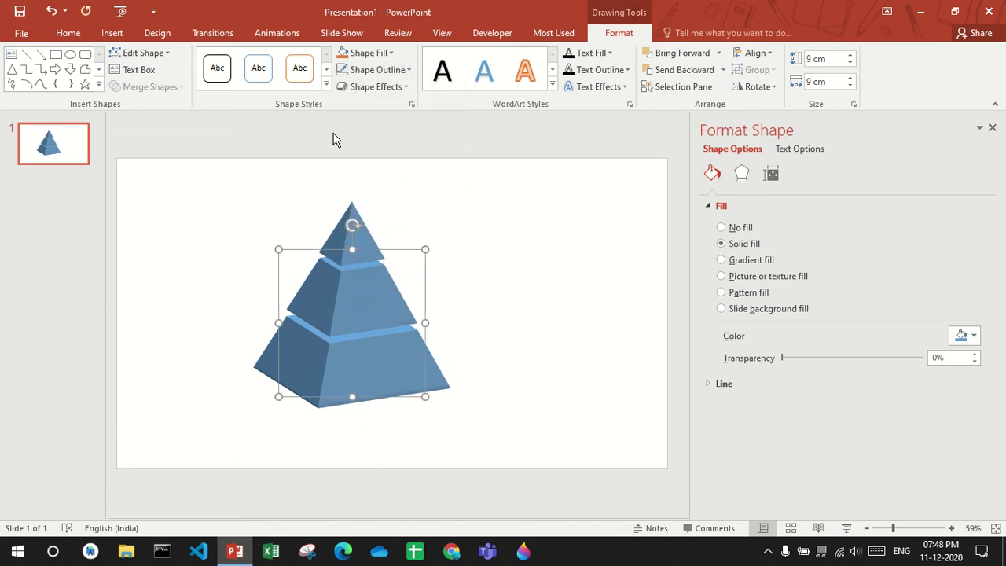
pyautogui.click(376, 69)
pyautogui.click(362, 197)
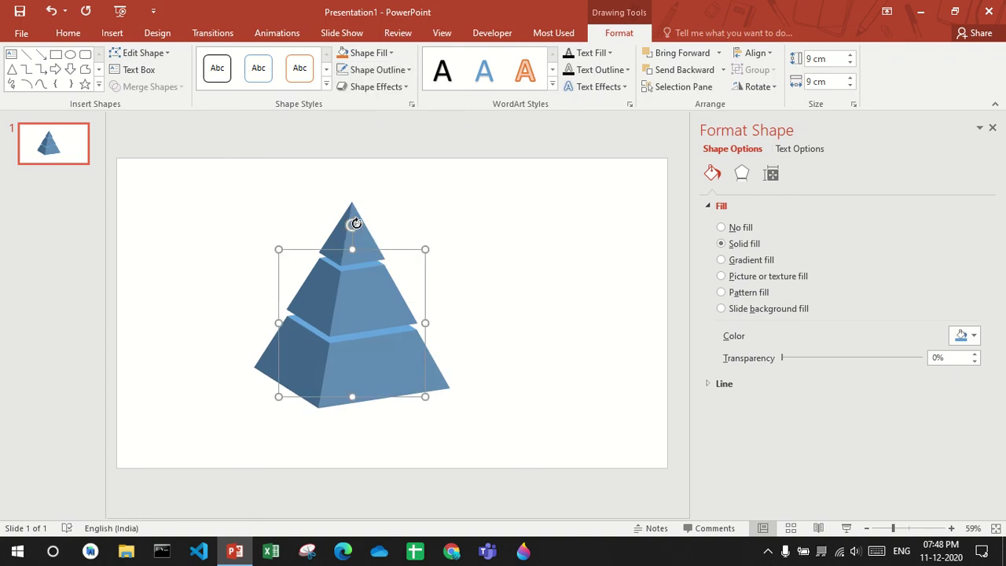
pyautogui.click(451, 220)
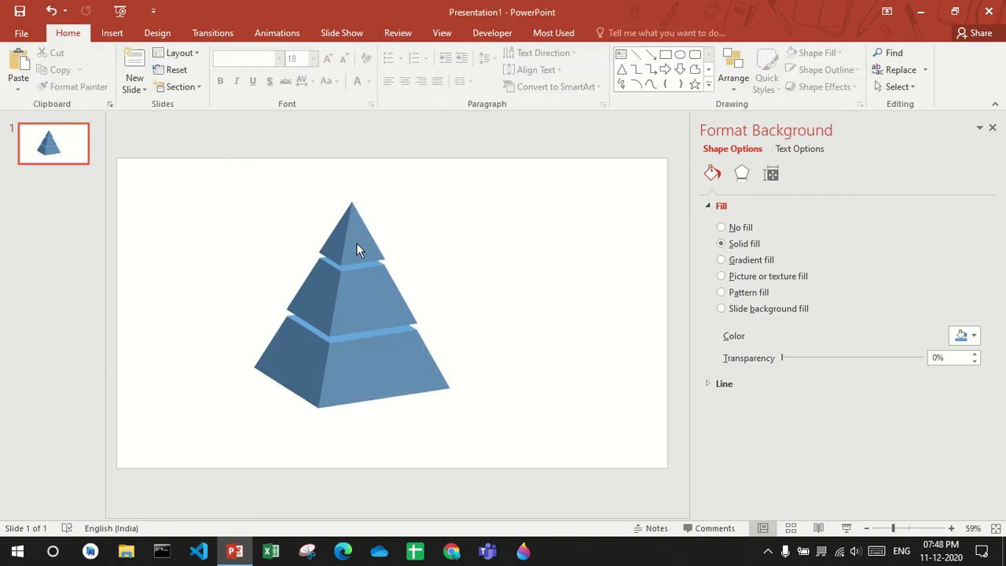
# Lower the top tier and raise the bottom tier until all three tiers touch.
pyautogui.click(355, 215)
pyautogui.moveTo(354, 202); pyautogui.dragTo(355, 210)
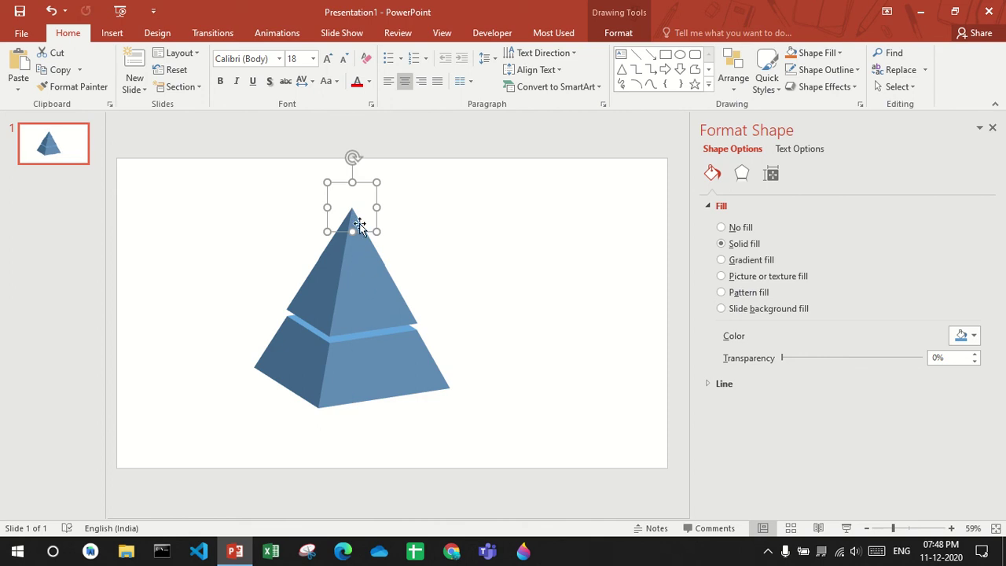
pyautogui.click(387, 359)
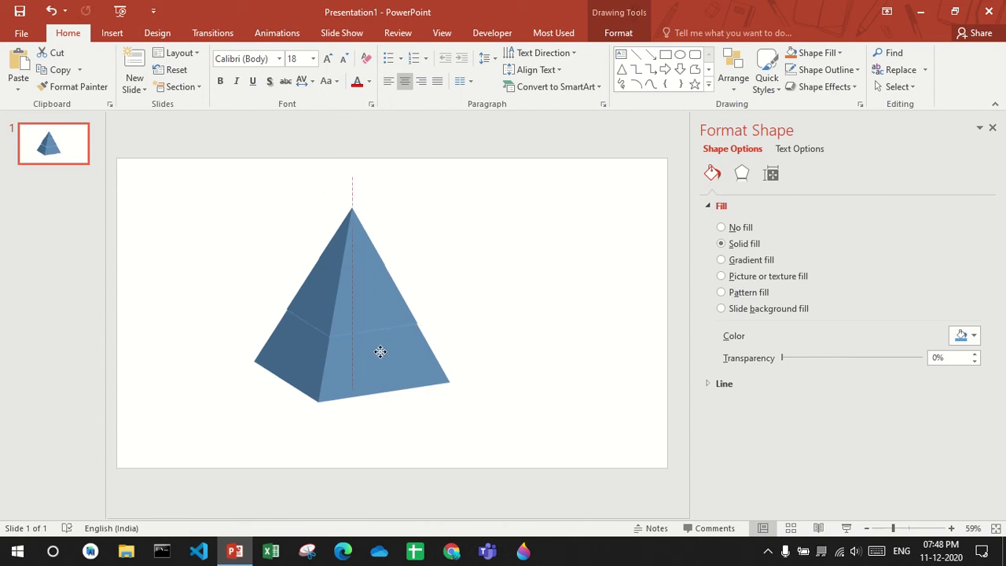
pyautogui.moveTo(386, 359); pyautogui.dragTo(383, 348)
pyautogui.click(517, 329)
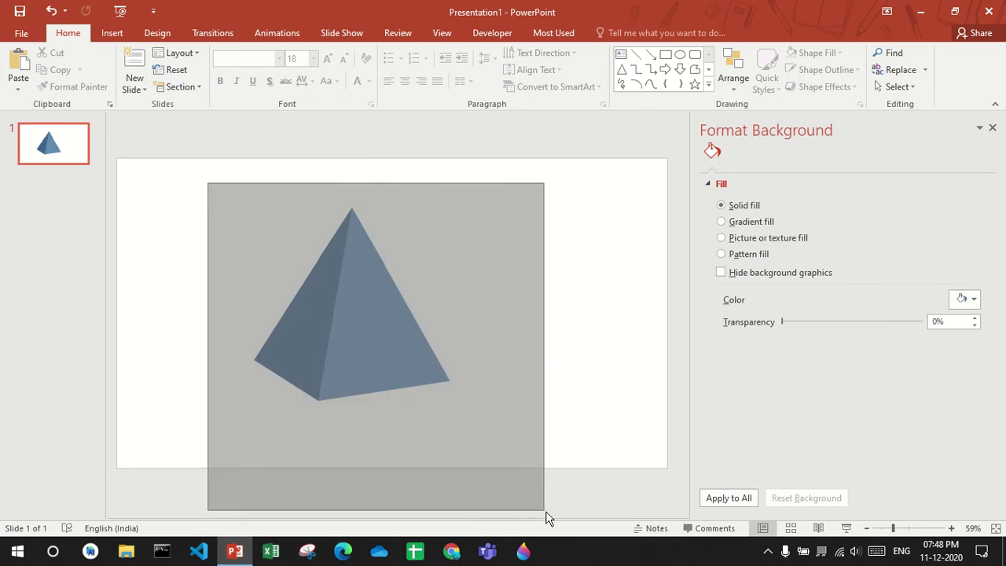
# Select all three pyramid tiers and change their shape to Cone via Edit Shape.
pyautogui.moveTo(322, 256); pyautogui.dragTo(545, 511)
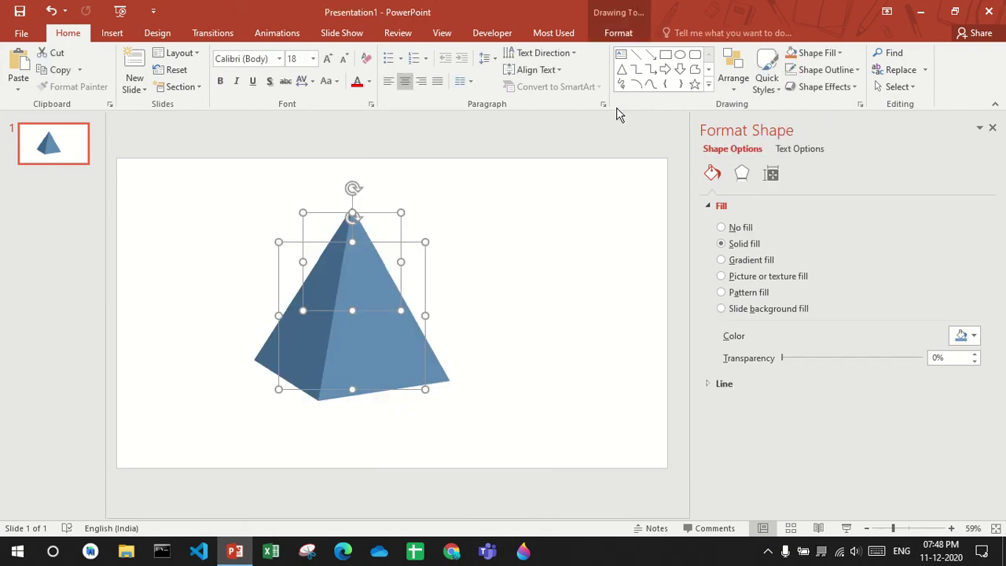
pyautogui.click(584, 294)
pyautogui.hotkey('ctrl', 'a')
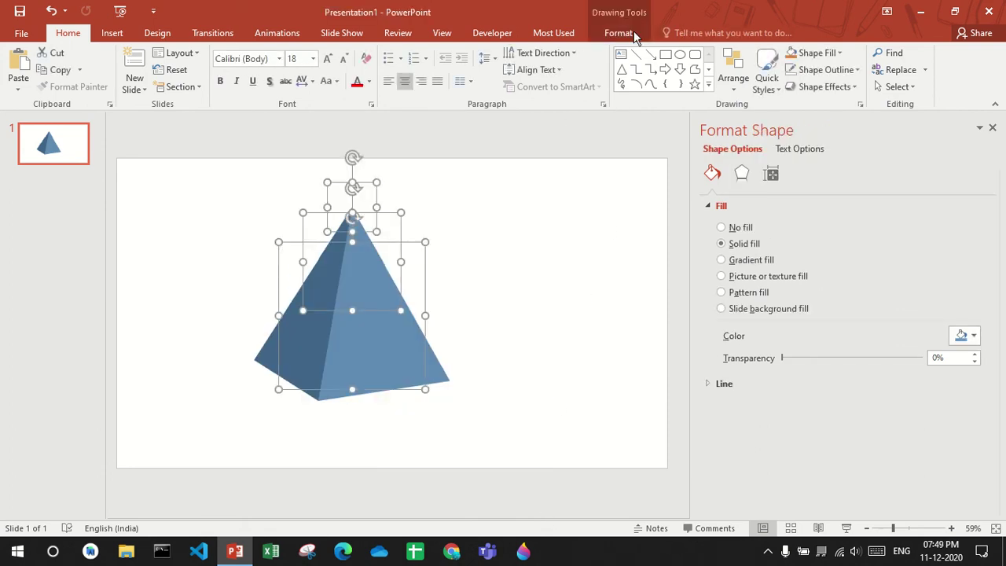
pyautogui.click(633, 34)
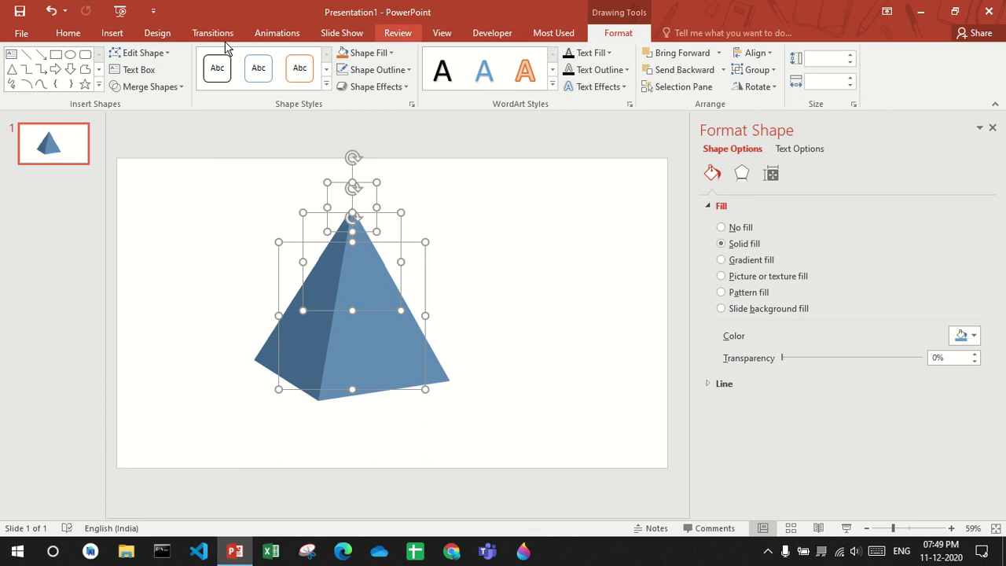
pyautogui.click(153, 56)
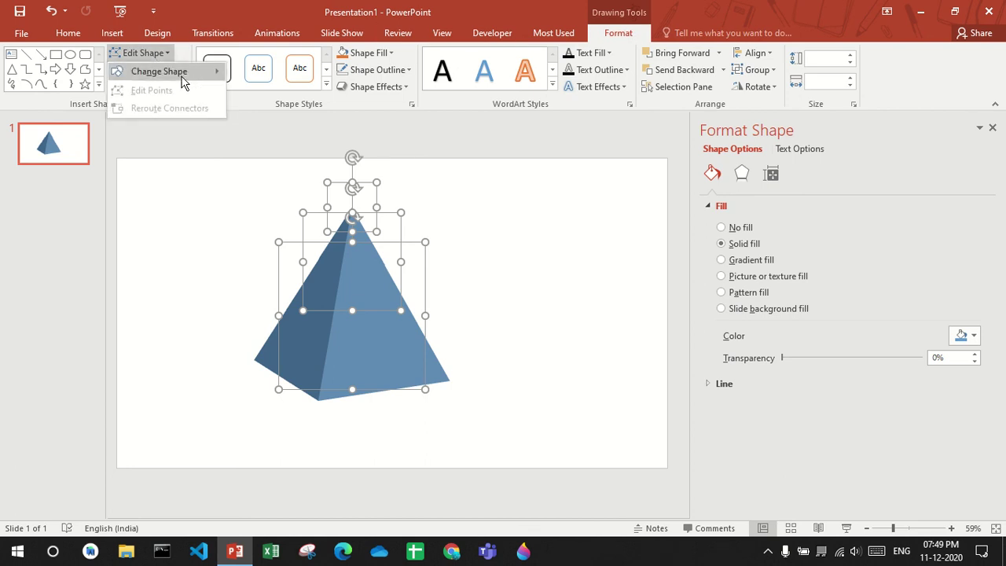
pyautogui.moveTo(159, 72)
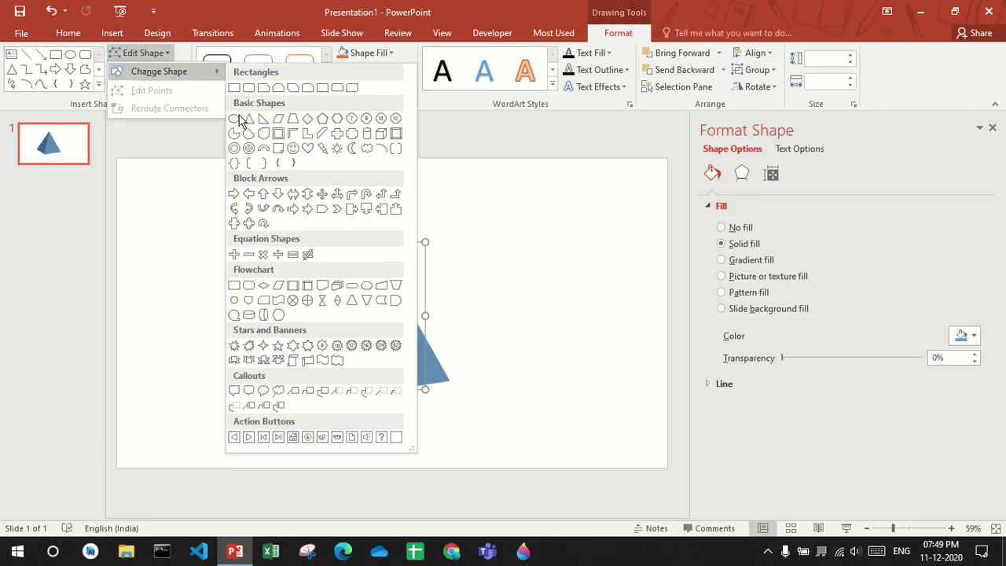
pyautogui.click(239, 119)
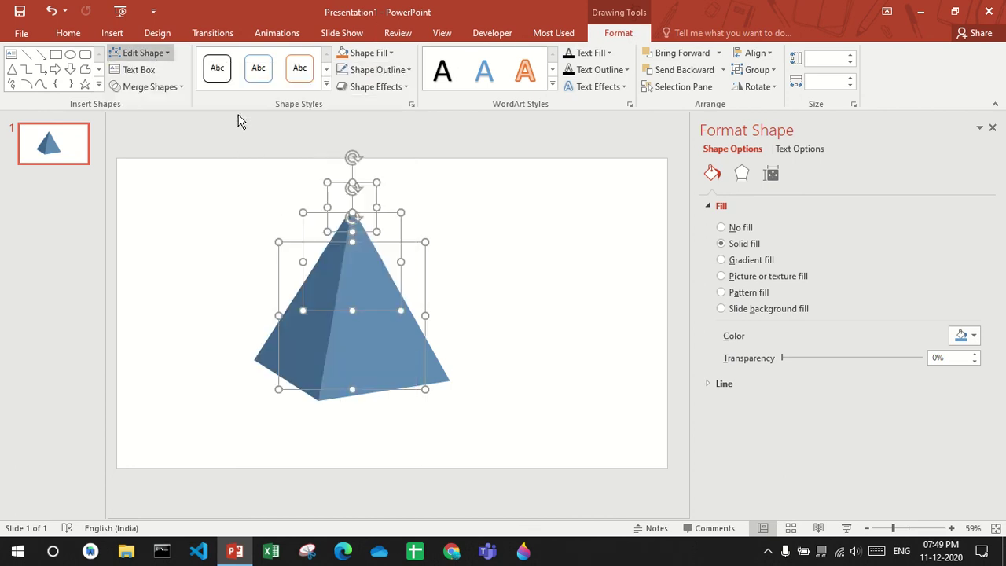
pyautogui.click(525, 271)
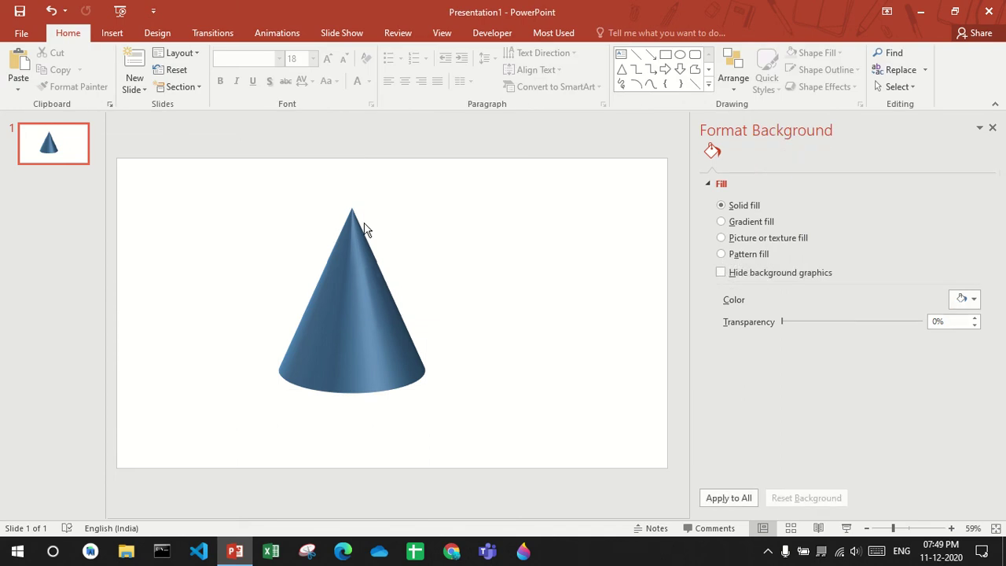